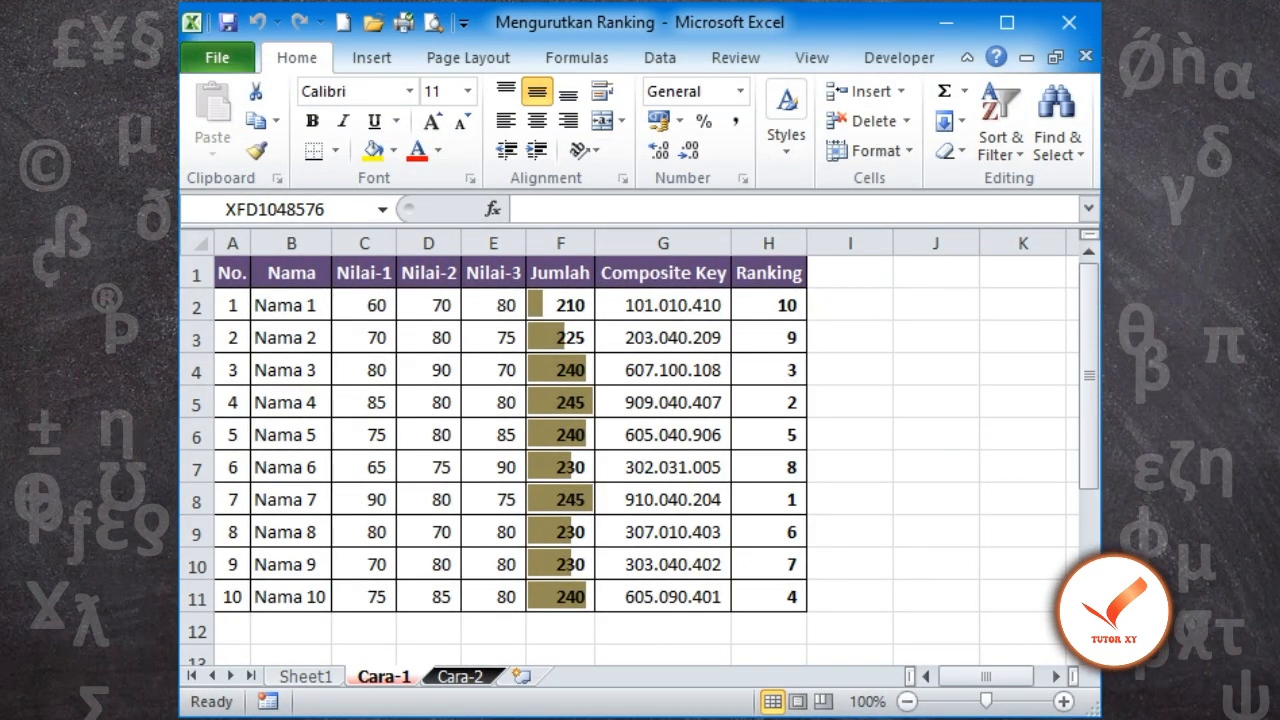
Add filters to the table in A1:H11 and sort it by Ranking from smallest to largest
left_click_drag(232, 272, 768, 597)
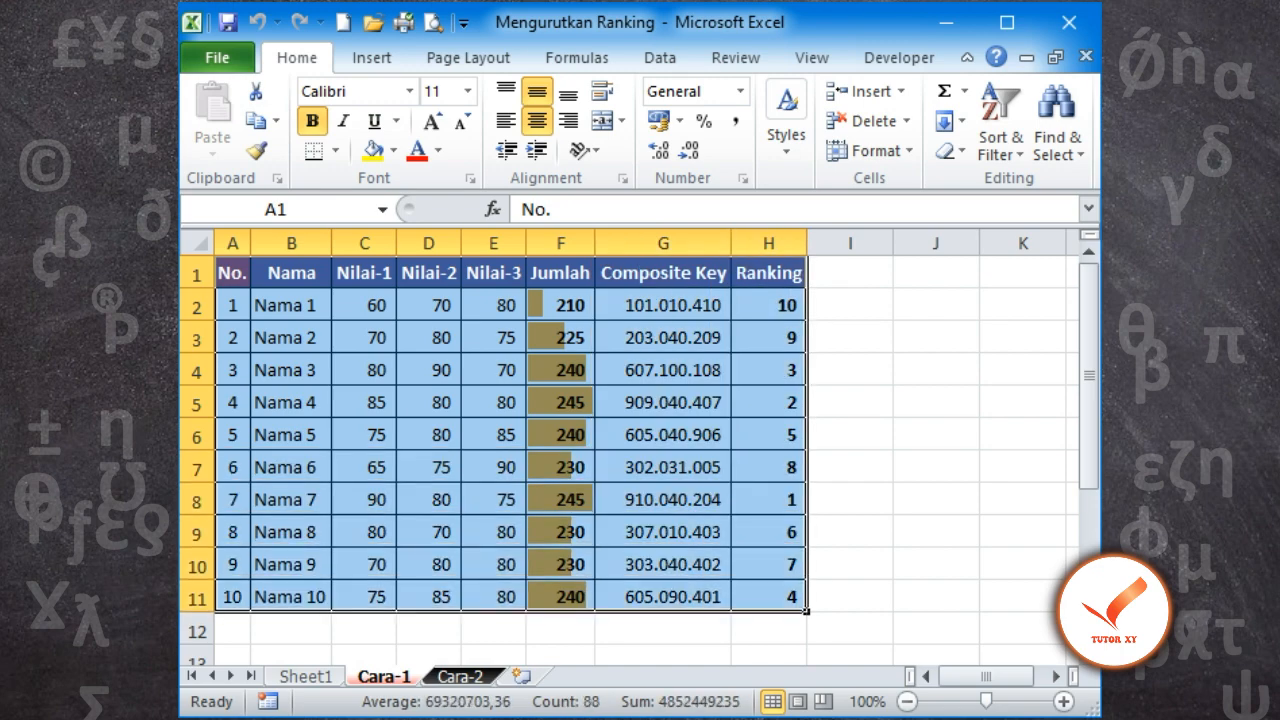
left_click(659, 57)
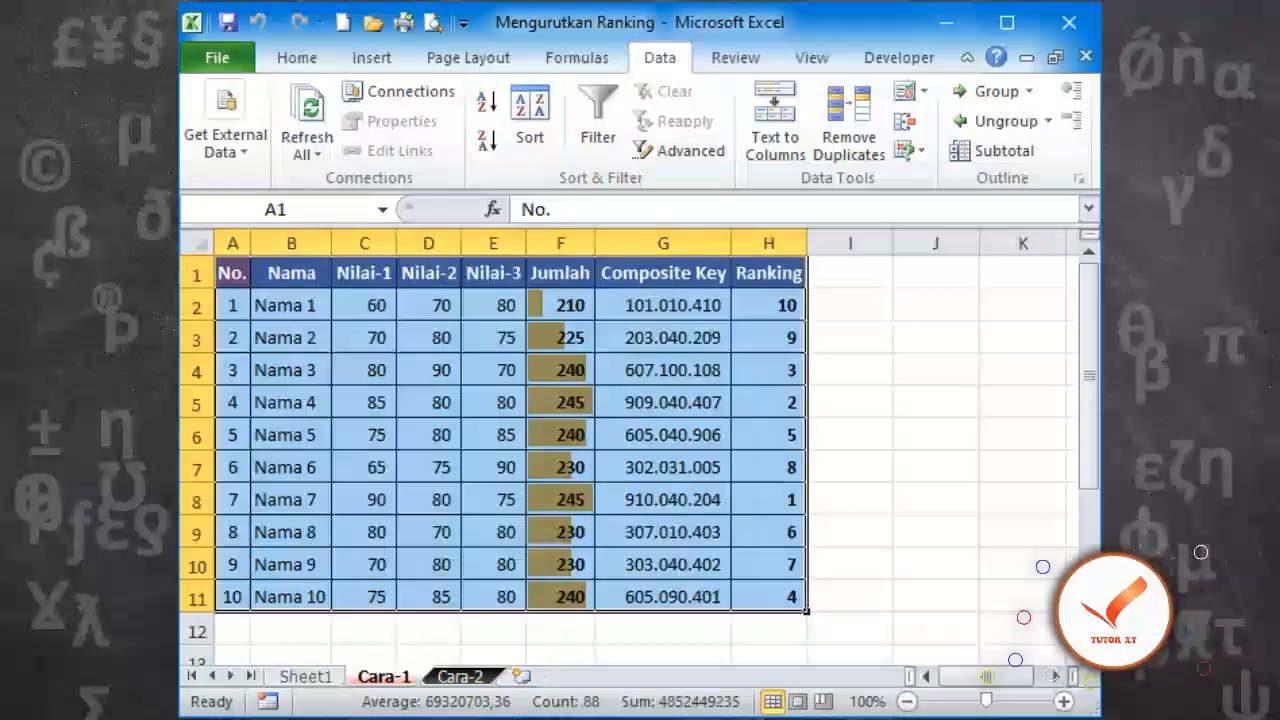
left_click(597, 118)
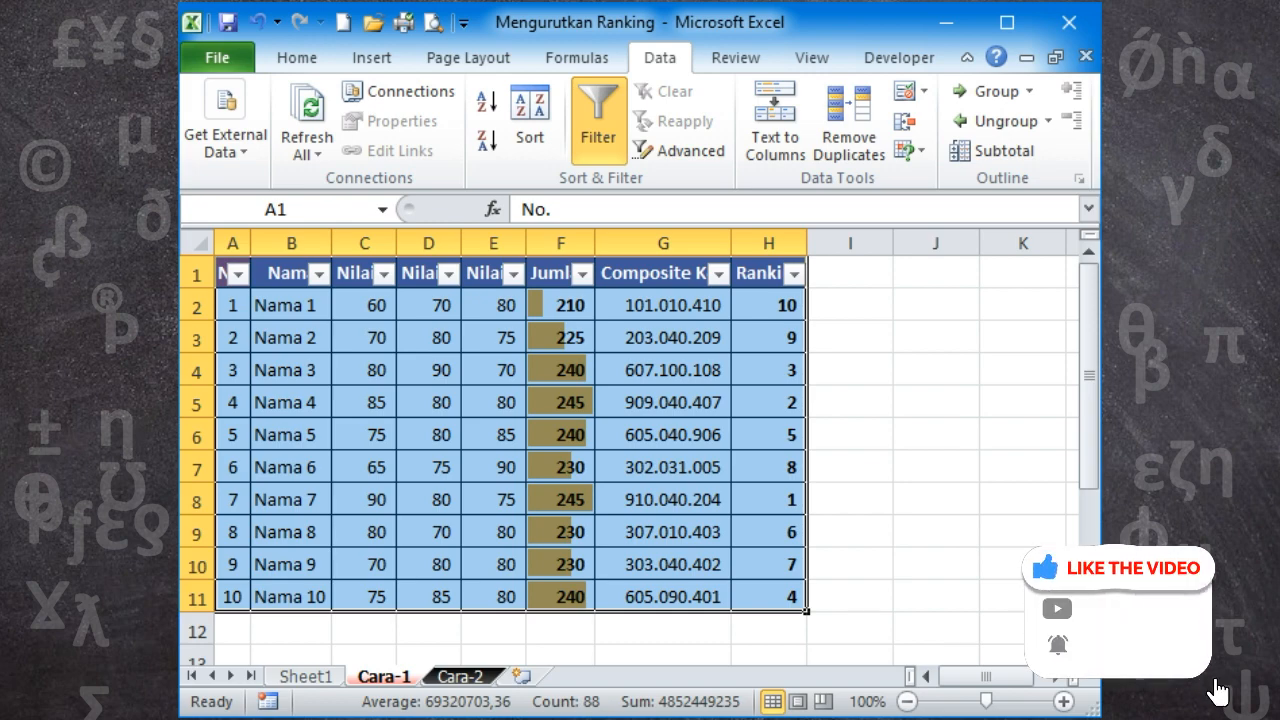
left_click(793, 273)
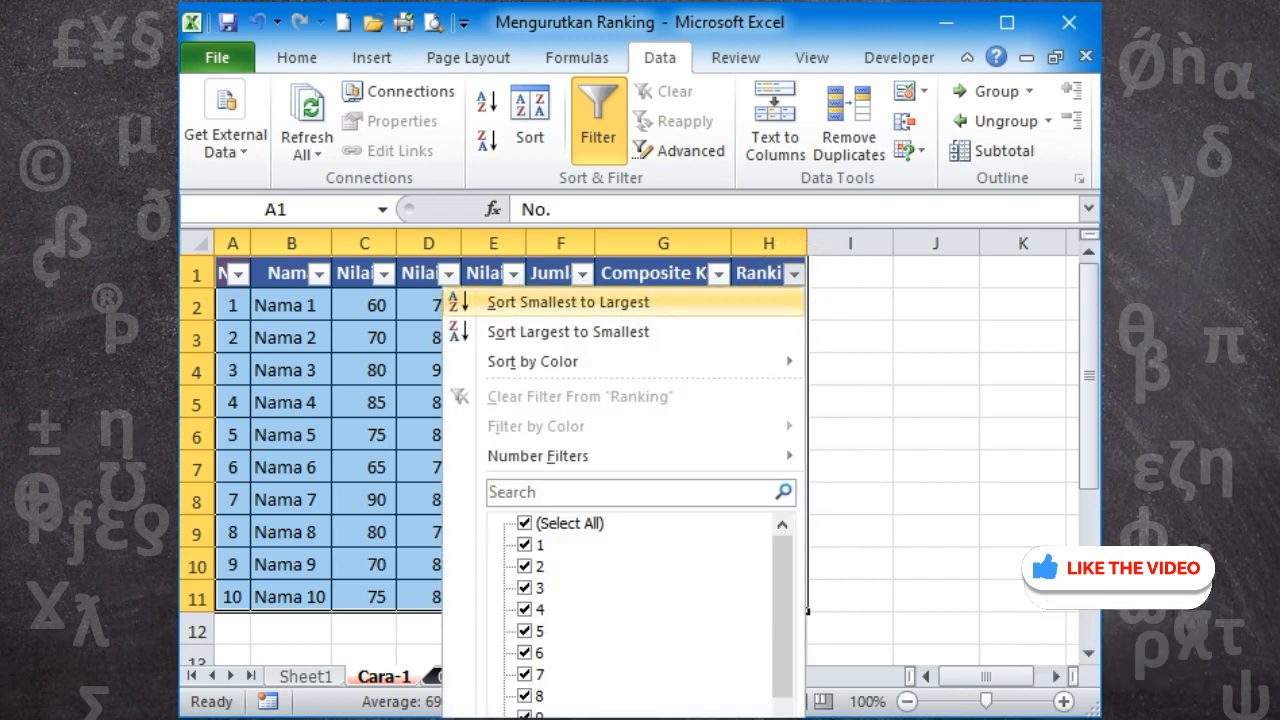
left_click(560, 302)
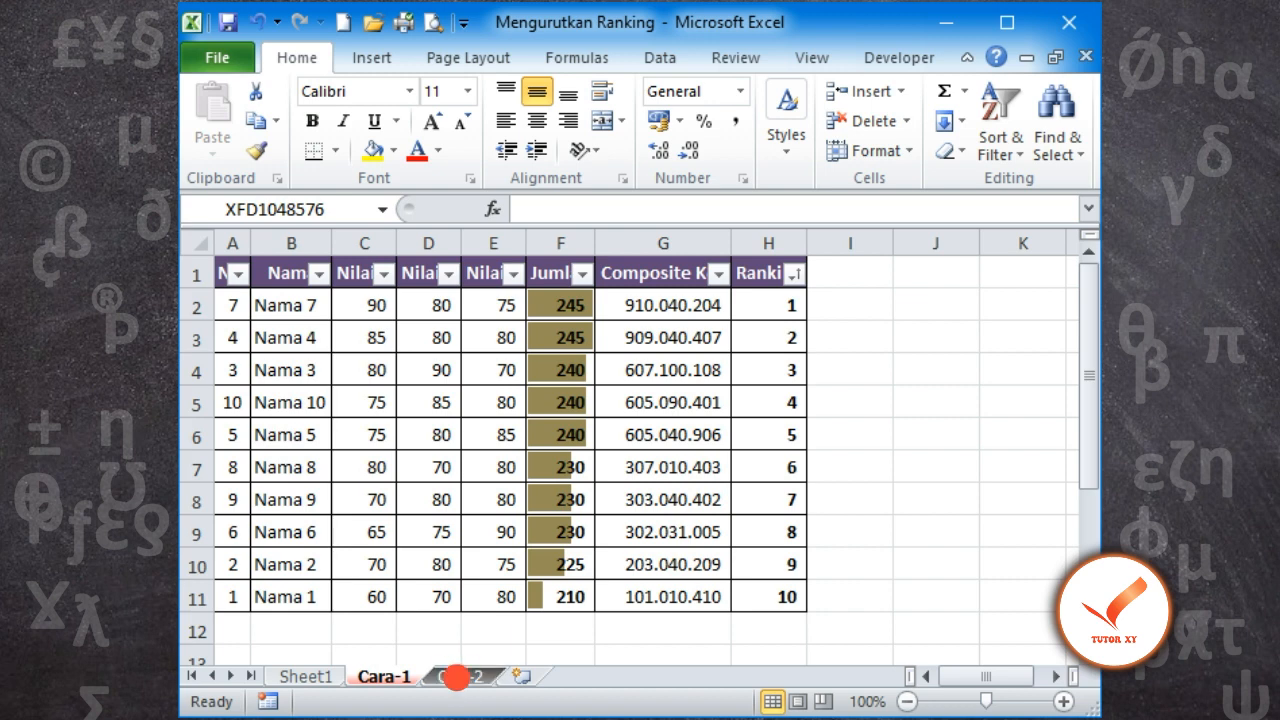
On the Cara-2 sheet, start an INDEX formula in K2 with the absolute array $A$2:$H$11
left_click(460, 677)
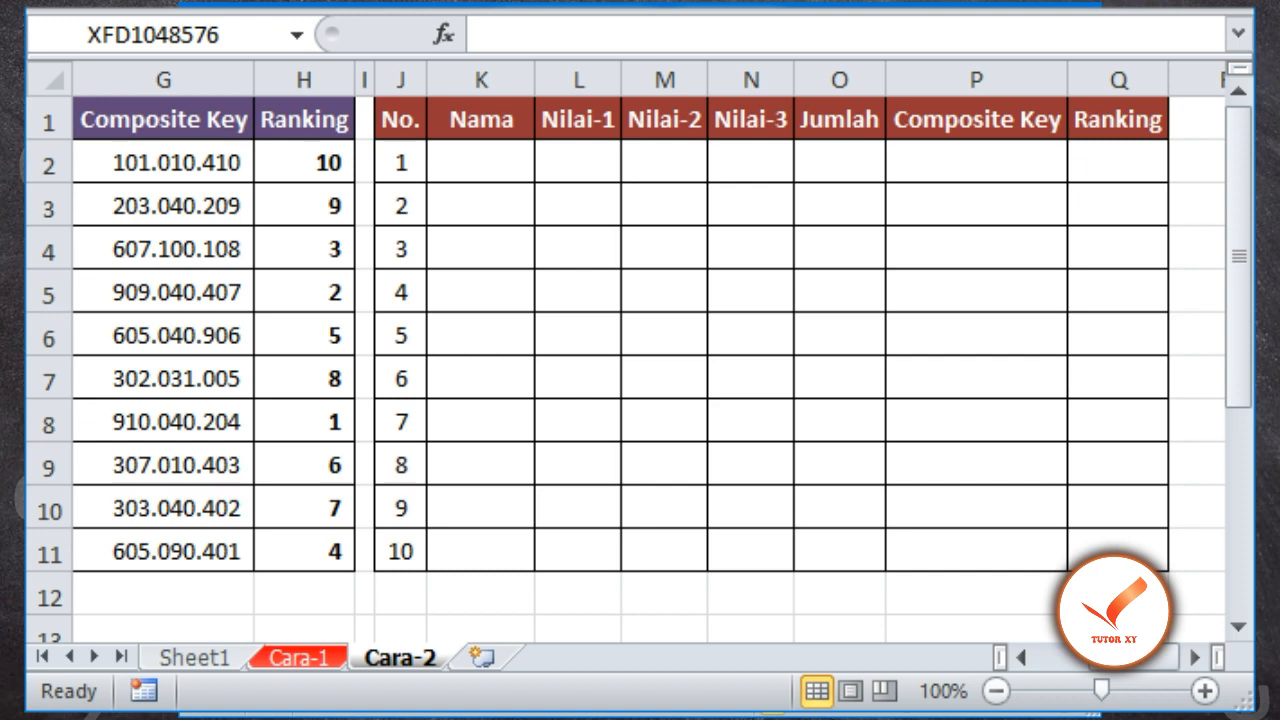
left_click(481, 162)
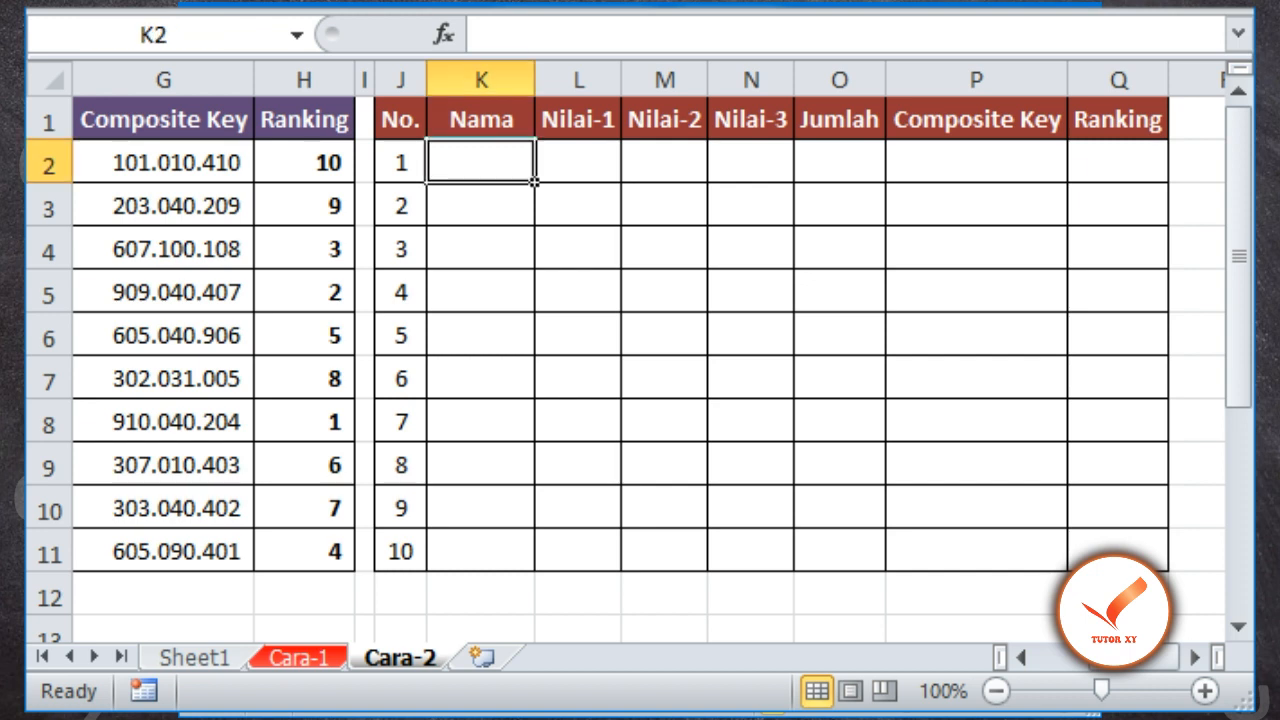
type("=")
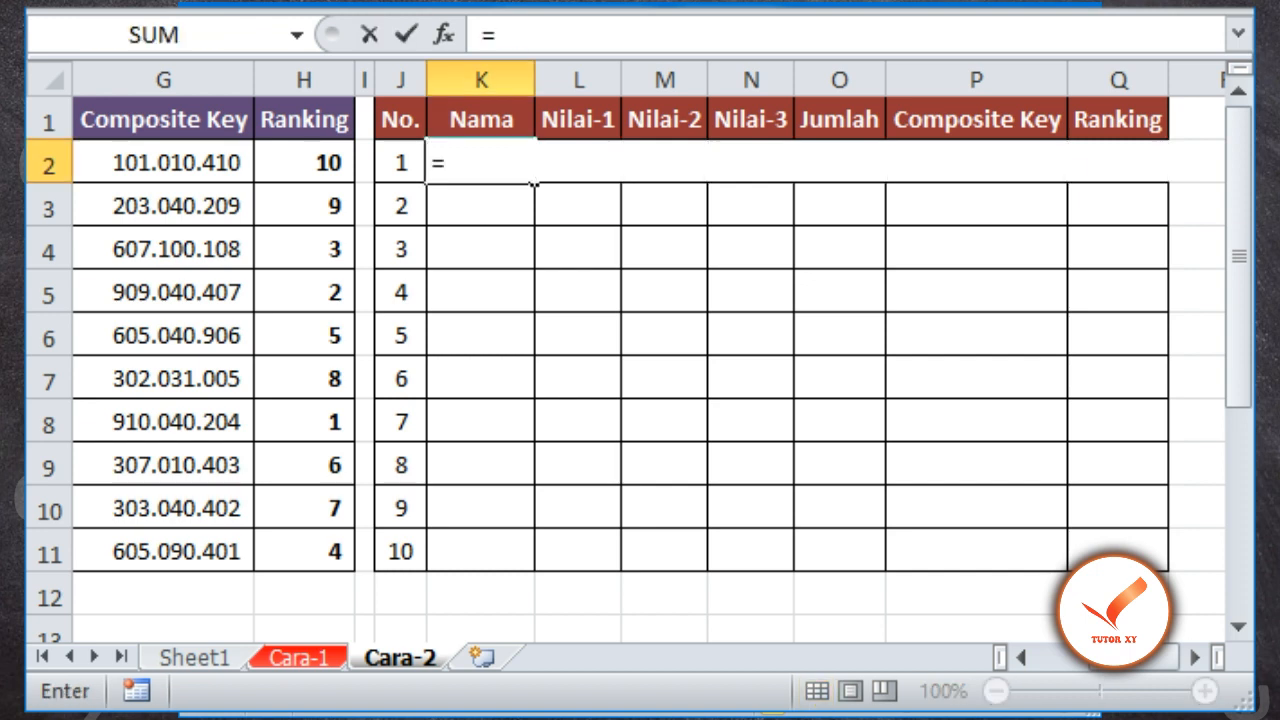
type("INDEX(")
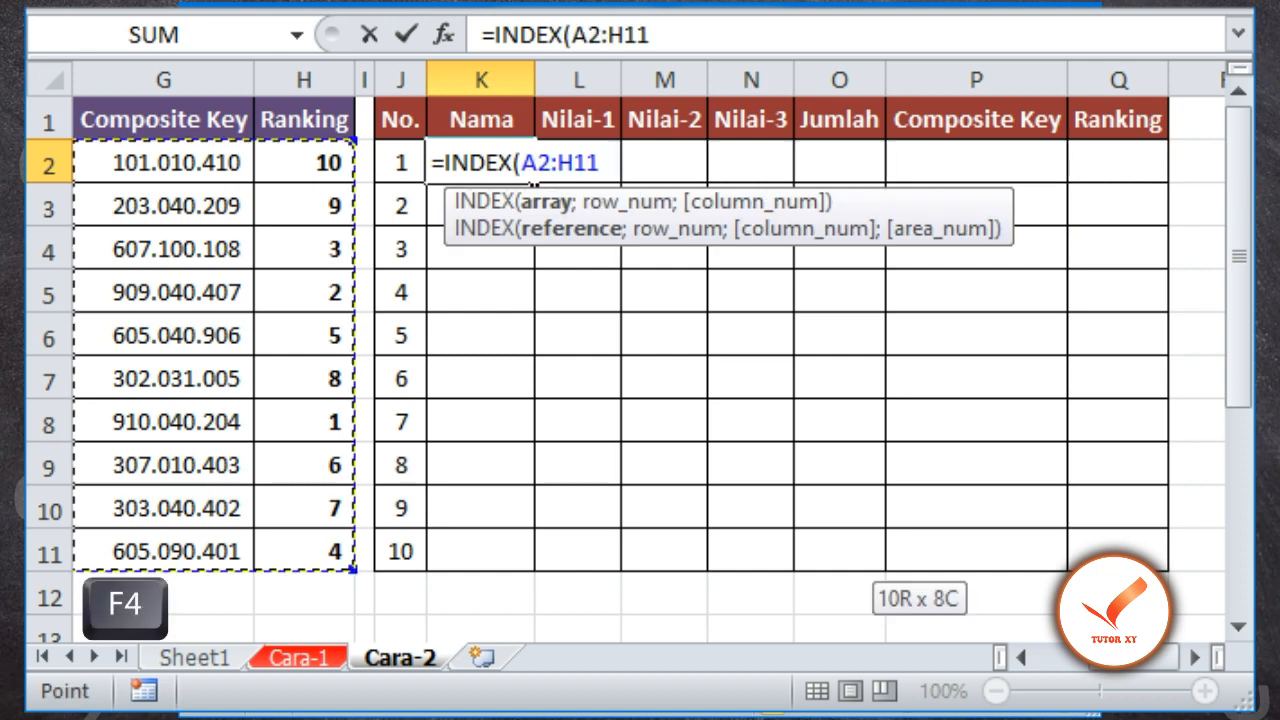
key("F4")
Add a MATCH function as the row number in K2's formula, with SMALL($H$2:$H$11;$J2) as its lookup value
type(";")
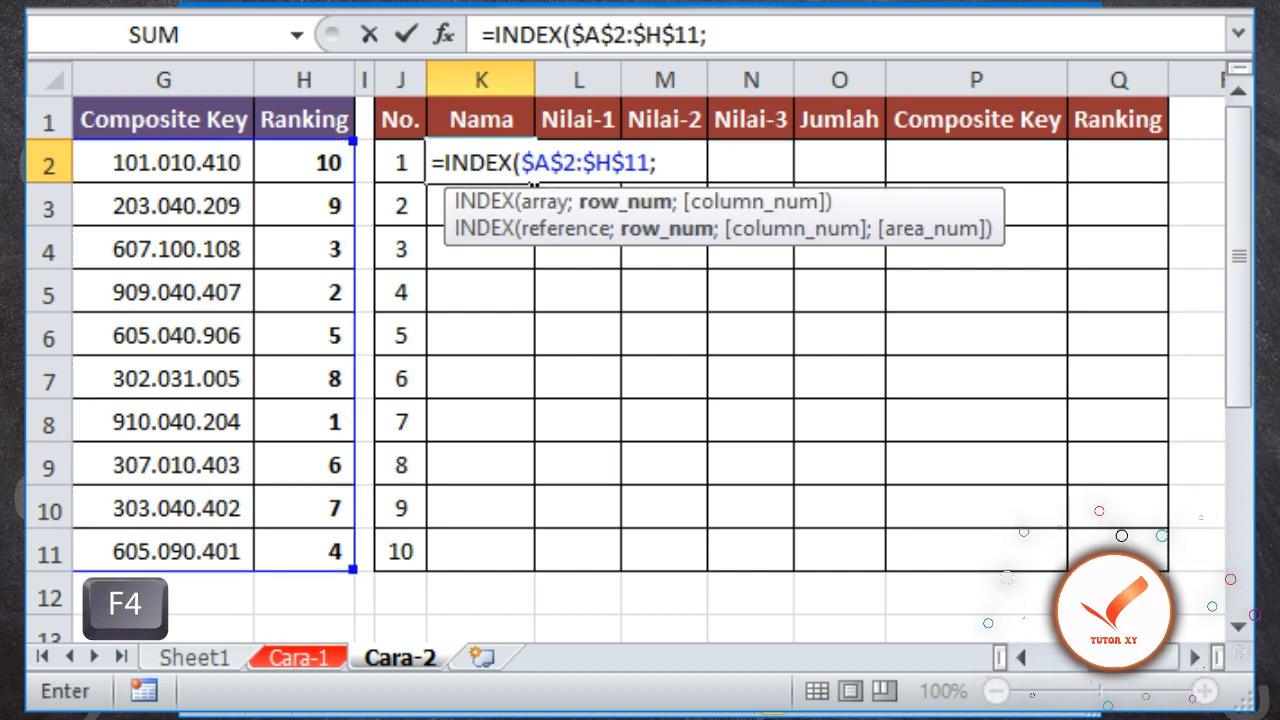
type("MATCH(")
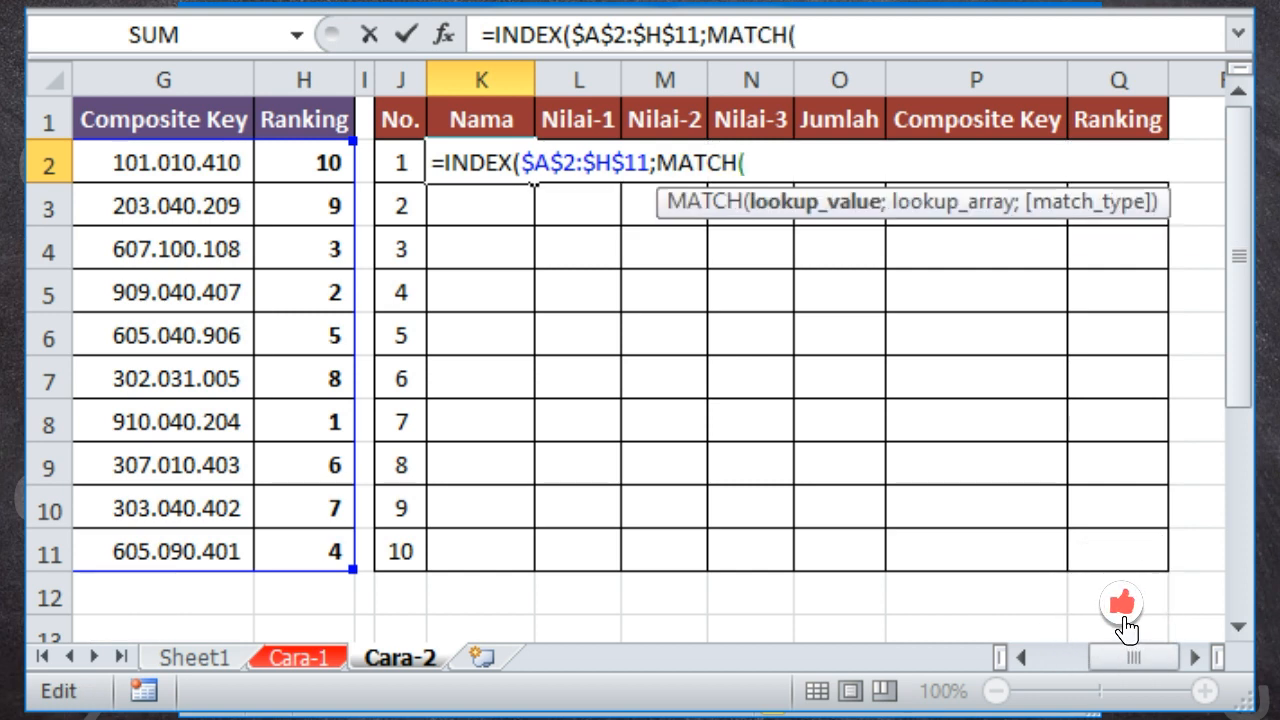
type("SMALL(")
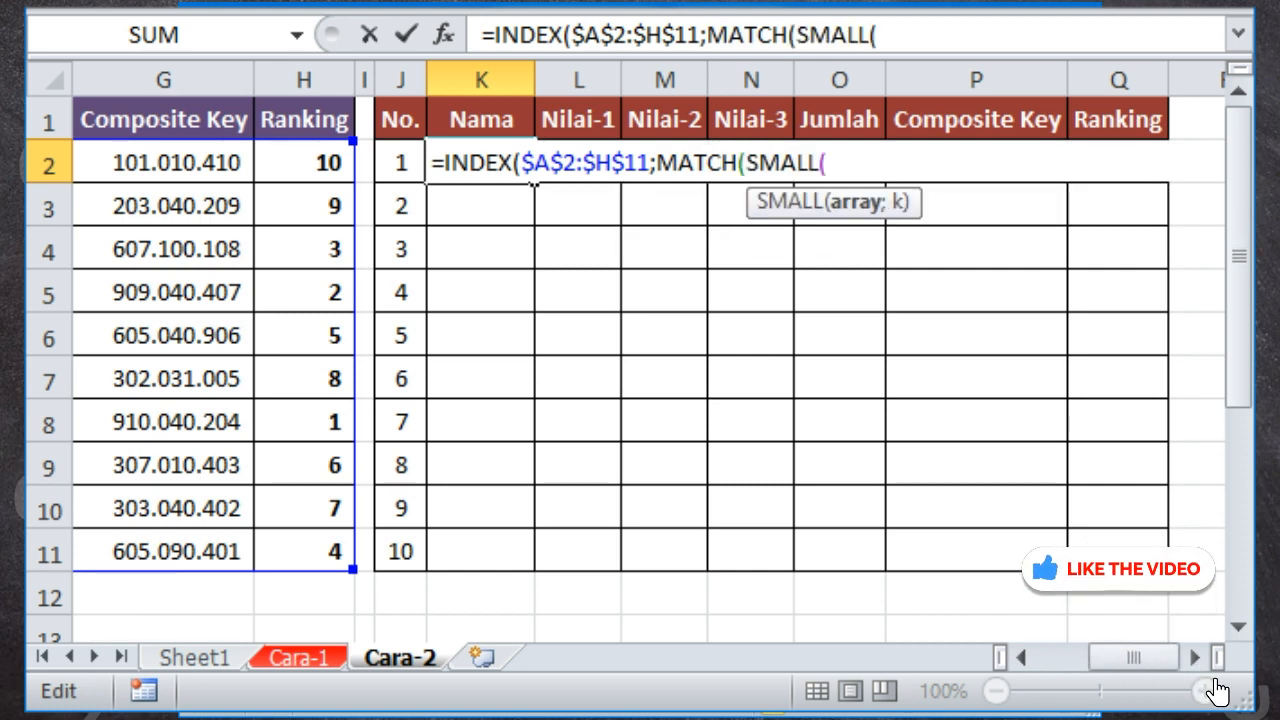
left_click_drag(304, 163, 304, 551)
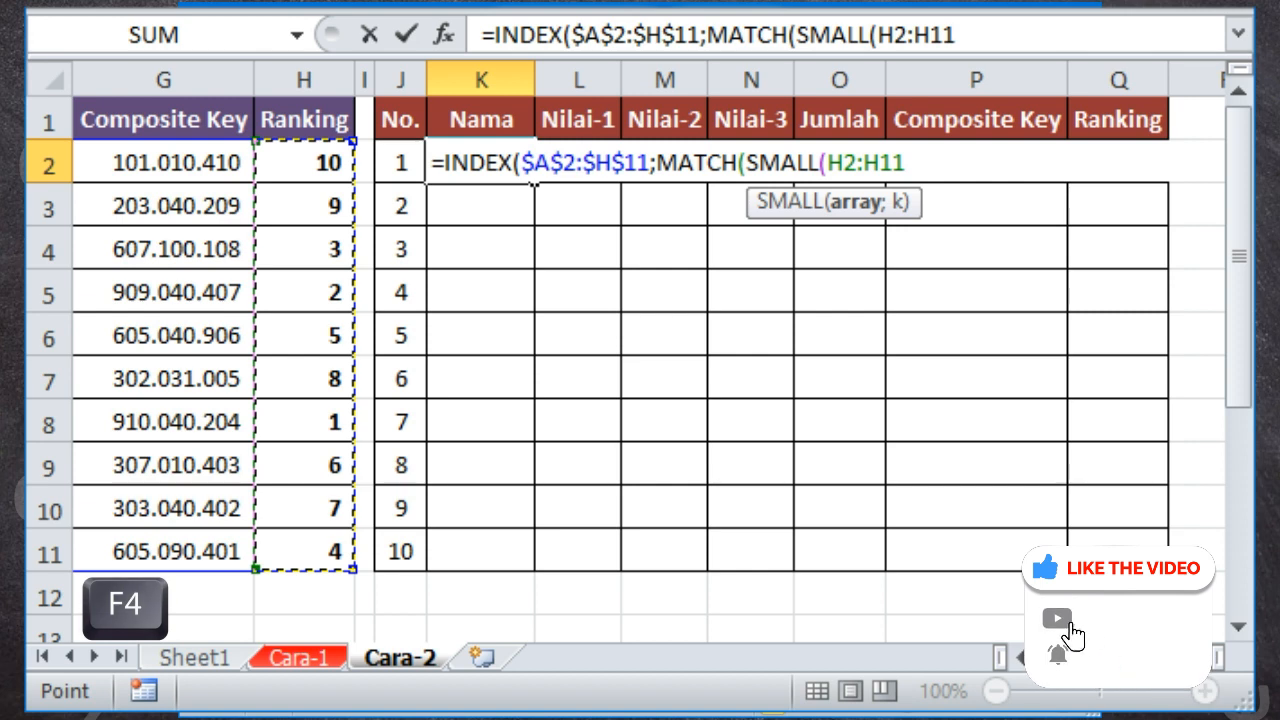
key("F4")
type(";")
key("Left")
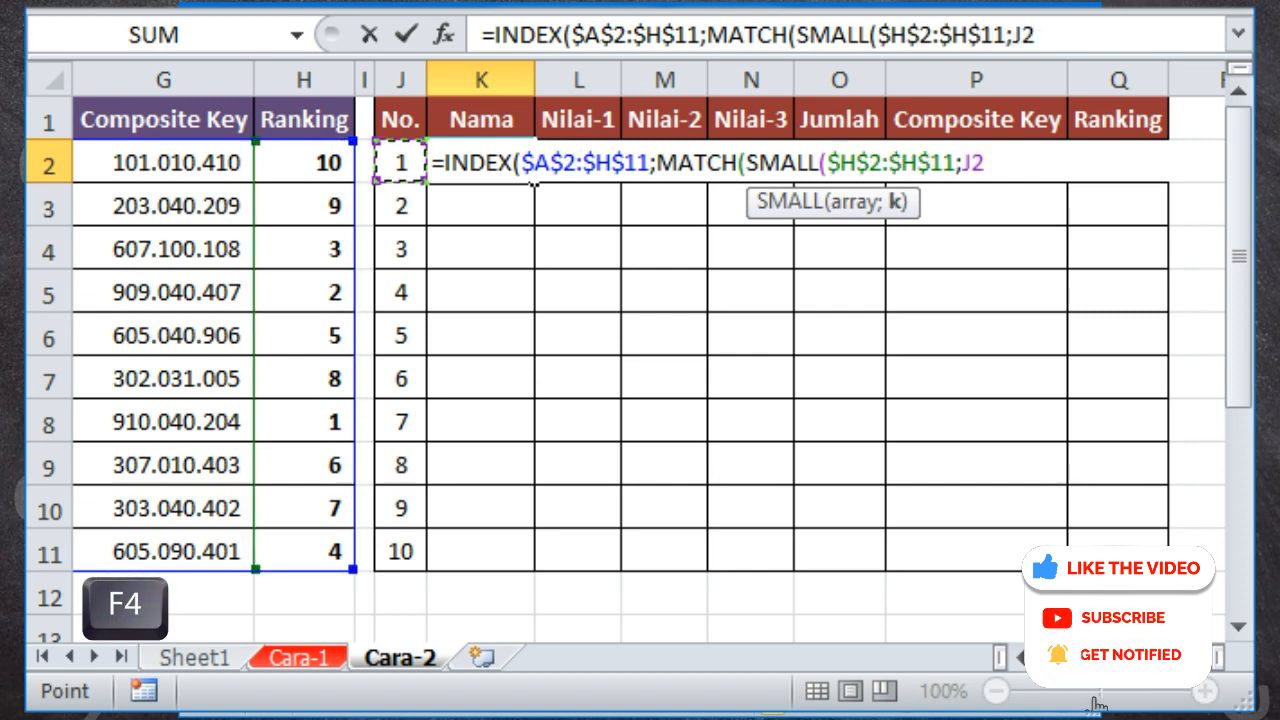
key("F4")
key("F4")
key("F4")
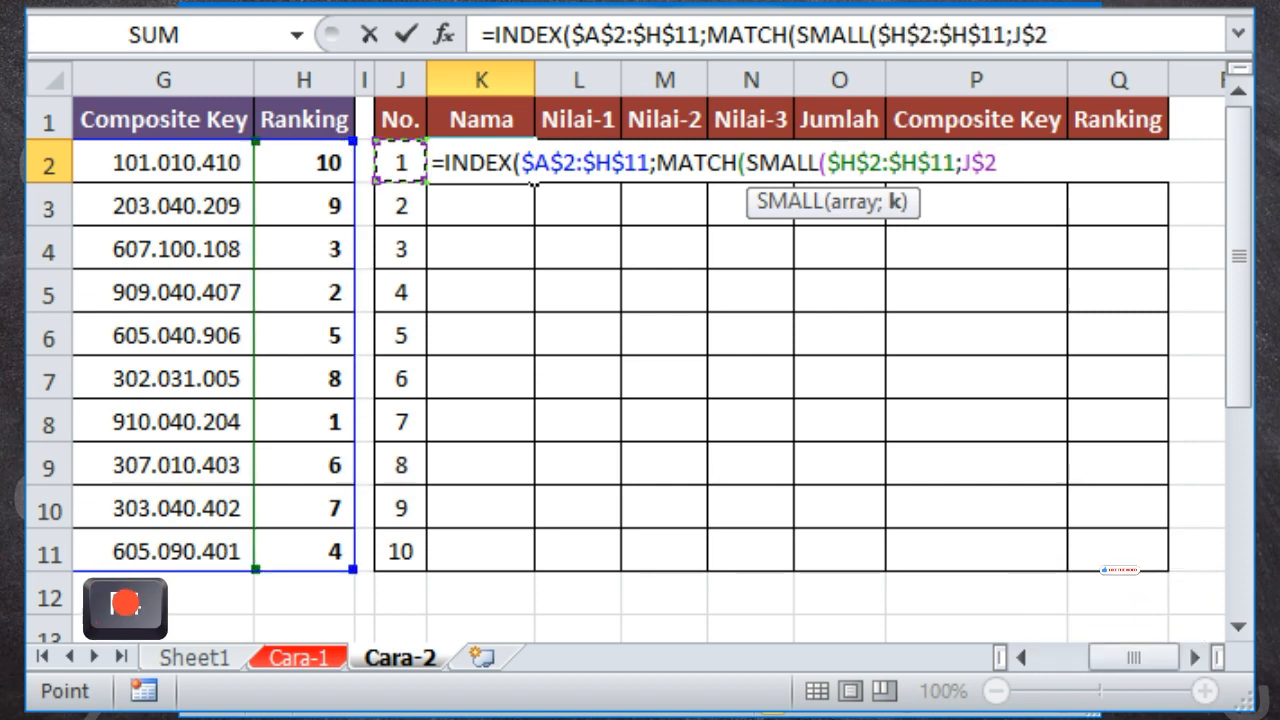
type(");")
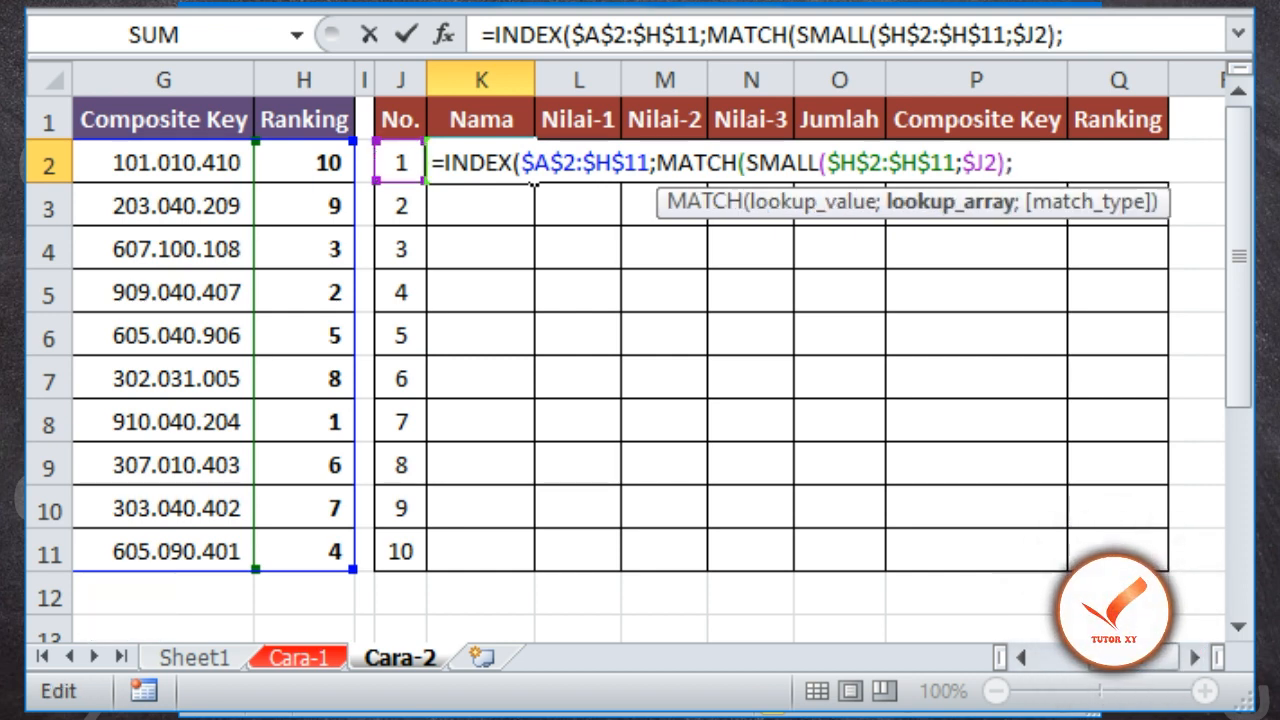
Complete K2's formula with lookup array $H$2:$H$11, match type 0 and column number 2, and enter it
left_click_drag(304, 163, 304, 551)
key("F4")
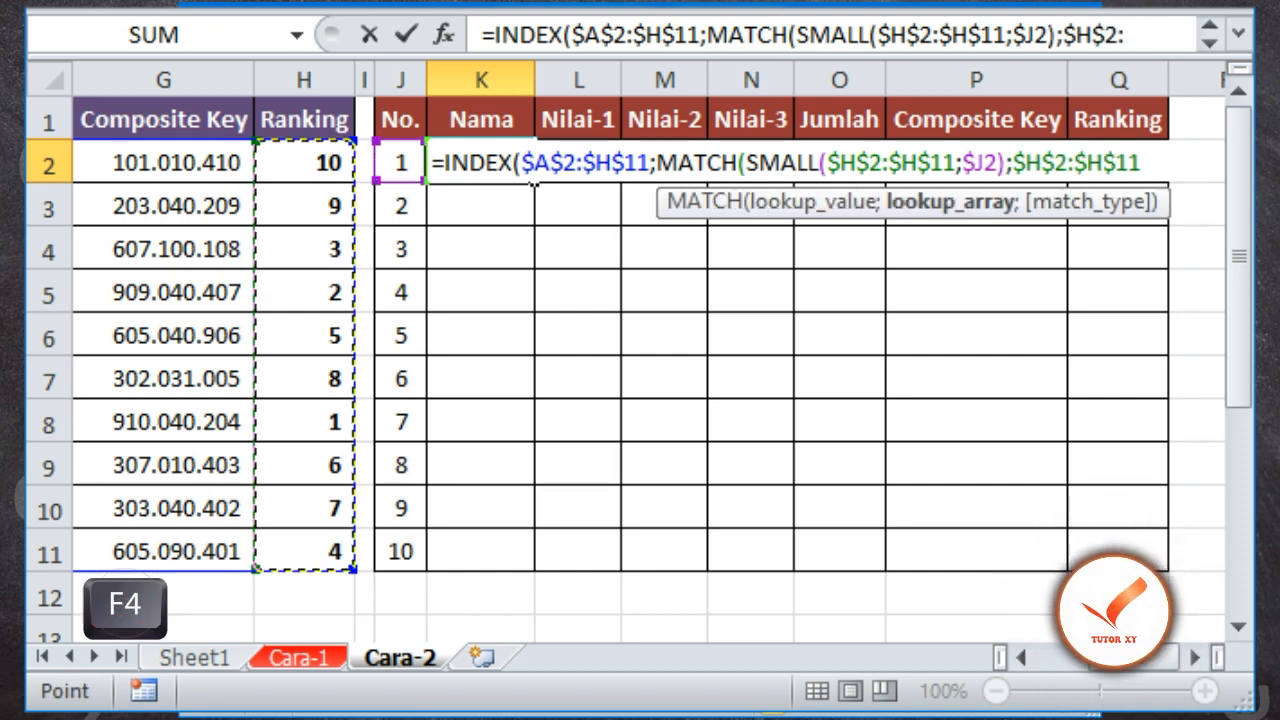
type(";0")
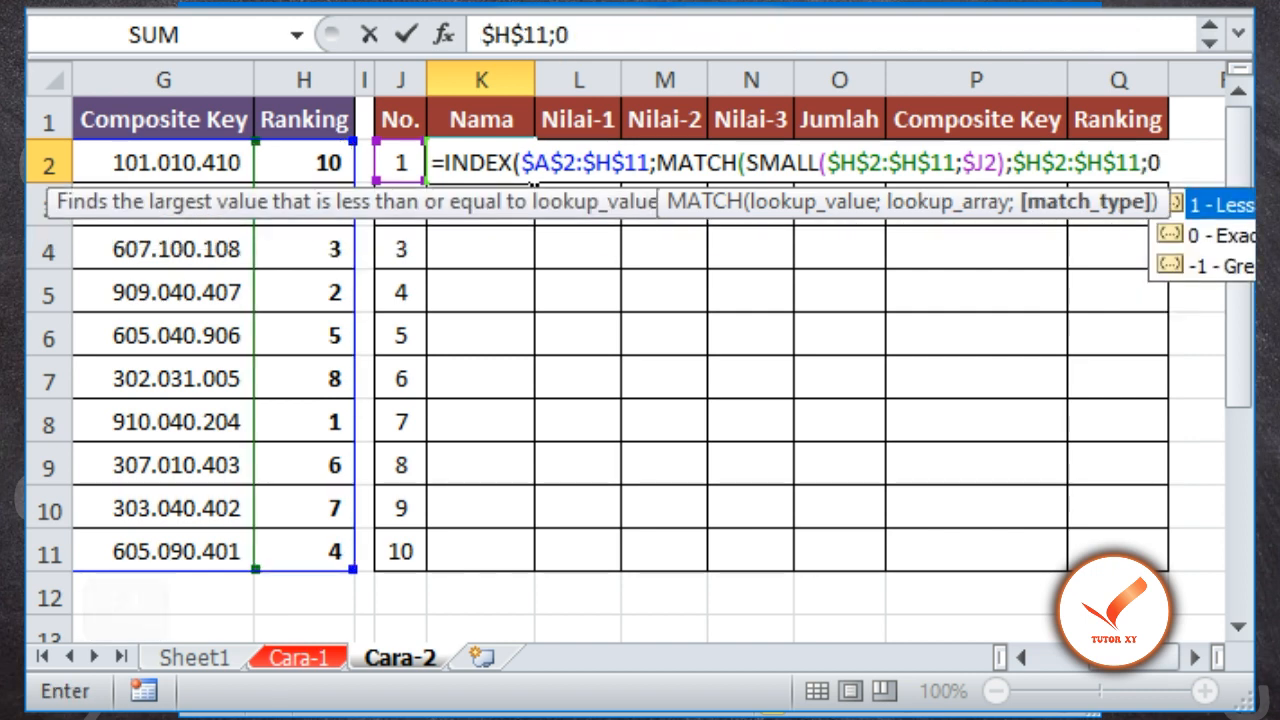
type(");2)")
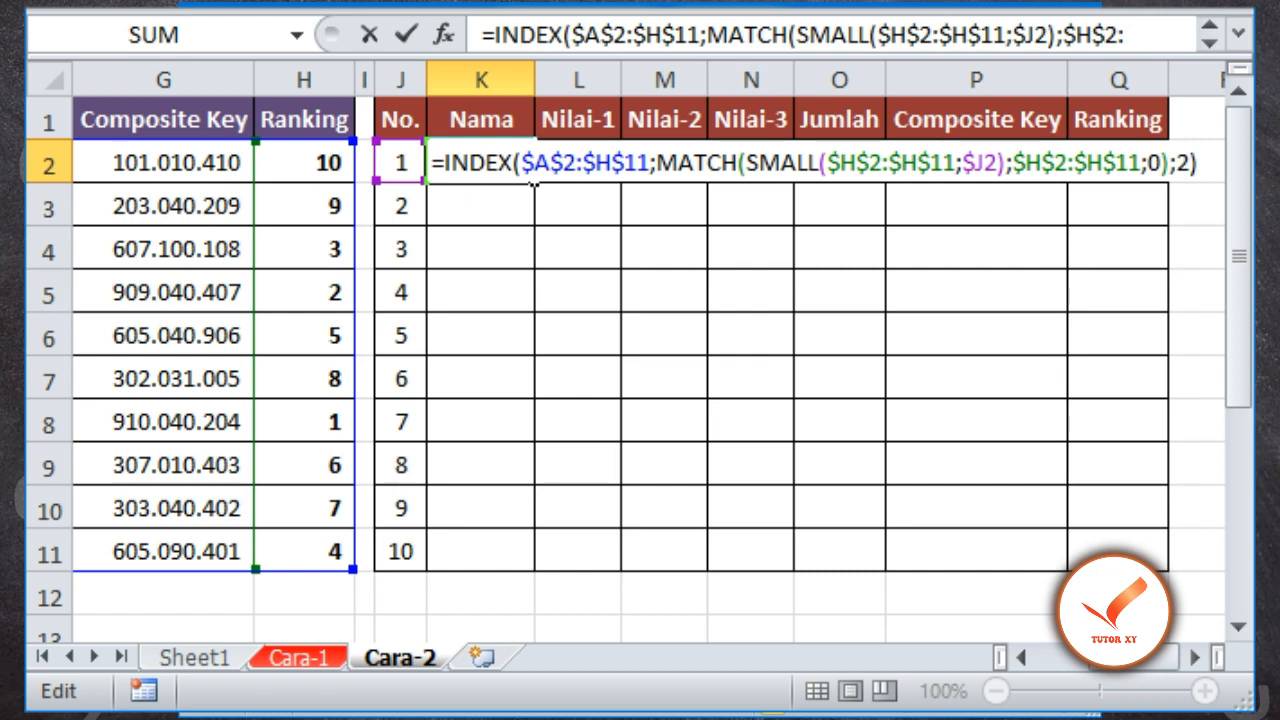
key("Return")
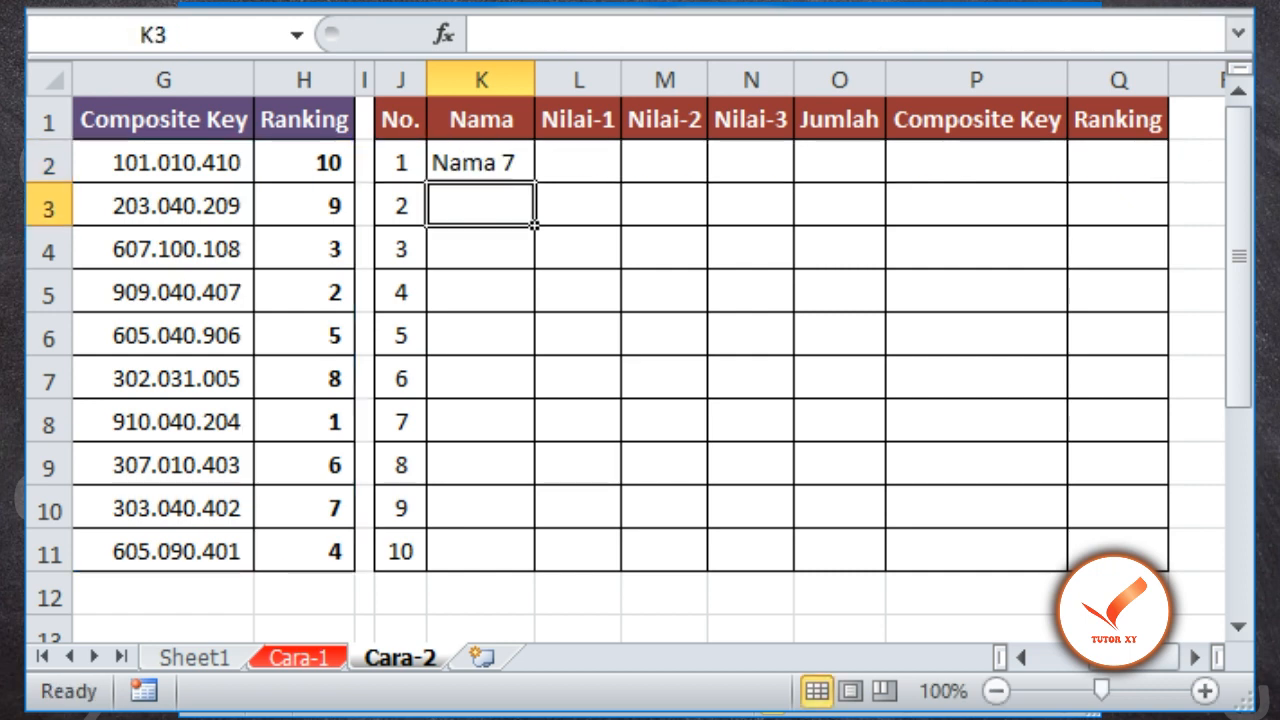
Copy the formula from K2 to L2 and set its INDEX column number to 3
key("Up")
key("ctrl+c")
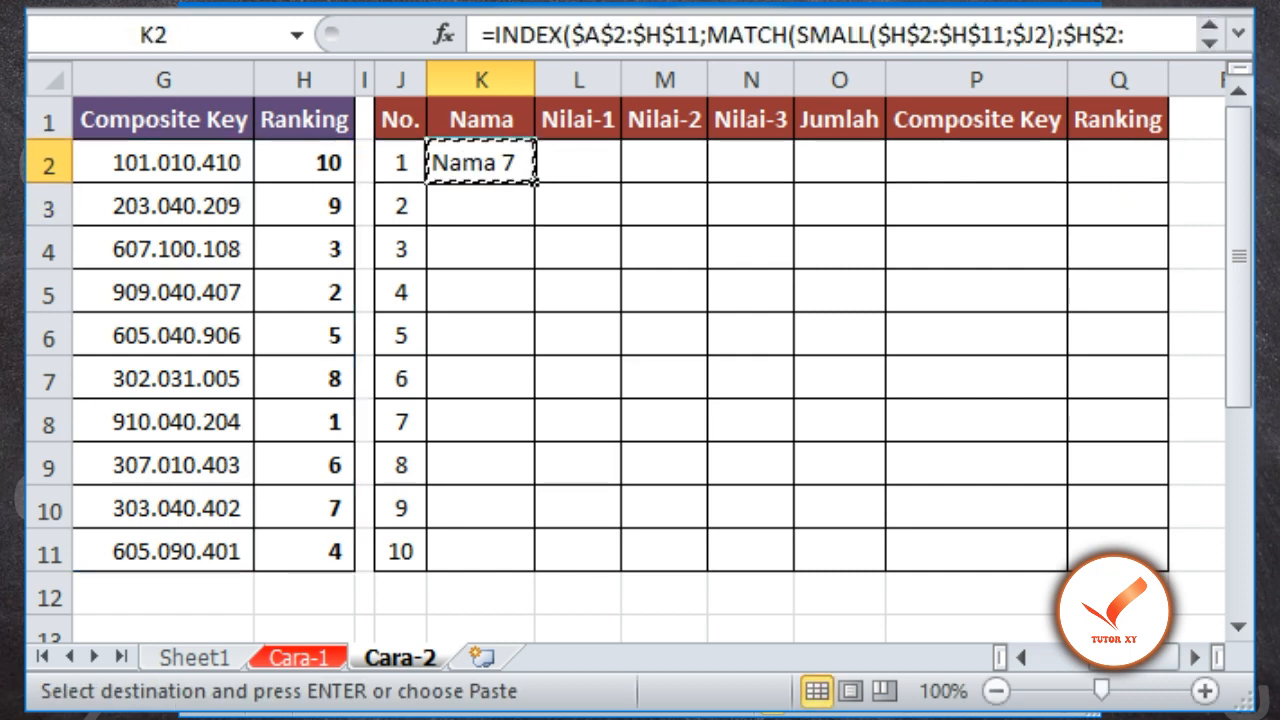
key("Right")
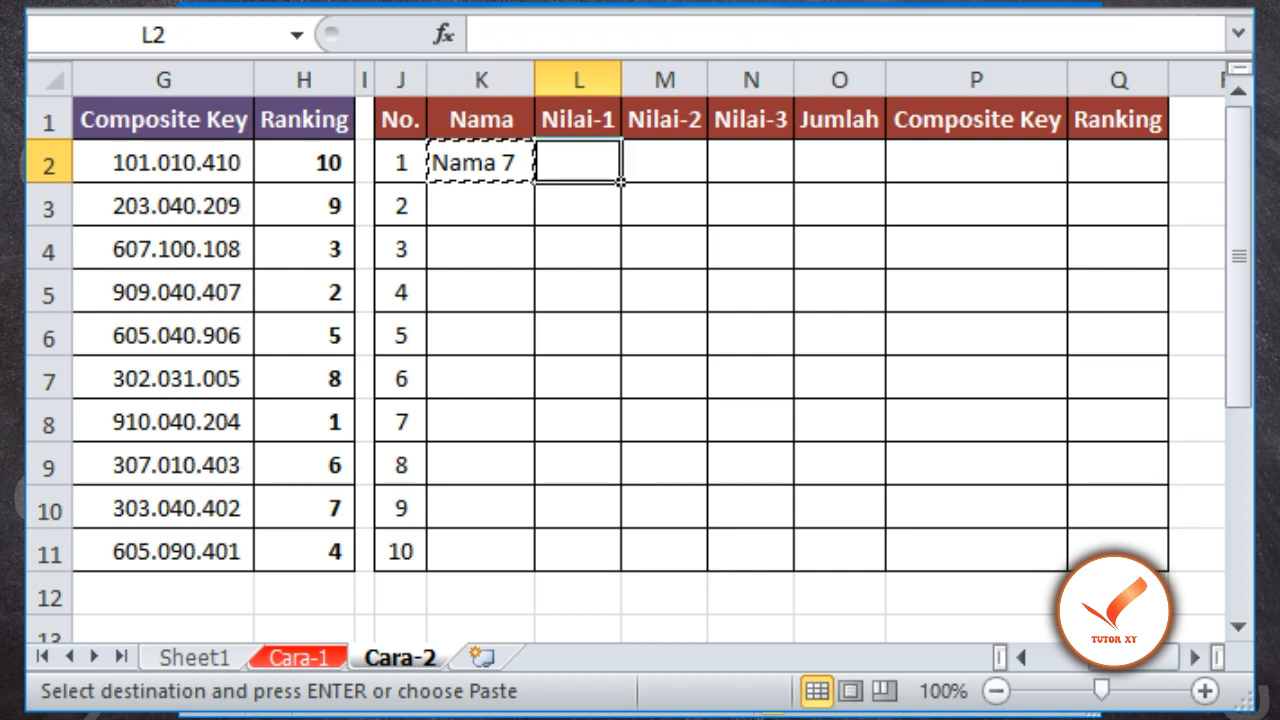
key("Return")
key("F2")
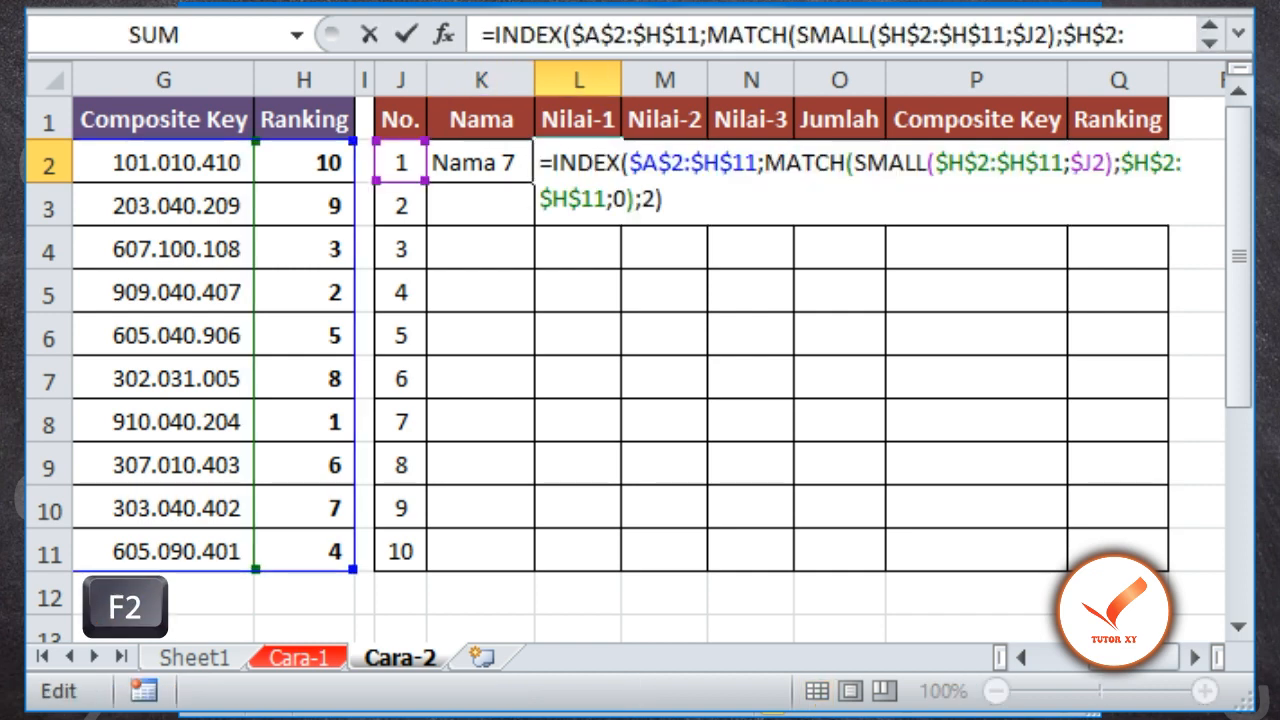
key("Left")
key("shift+Left")
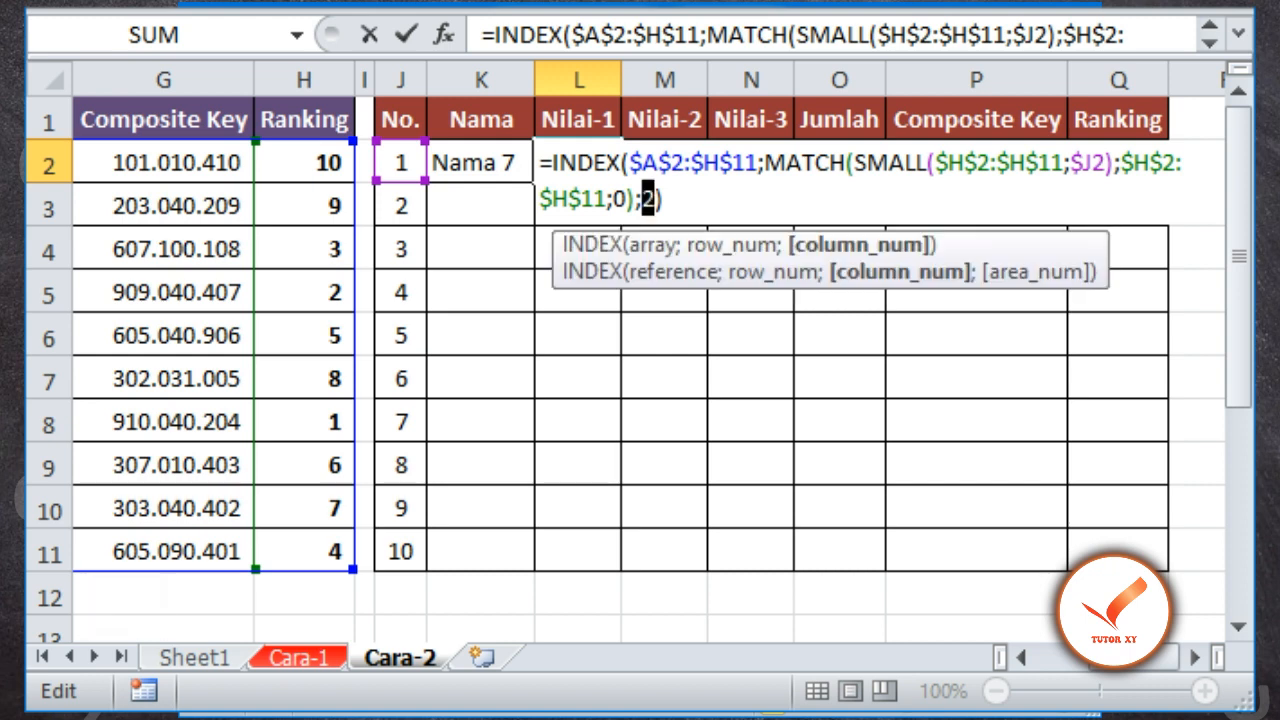
type("3")
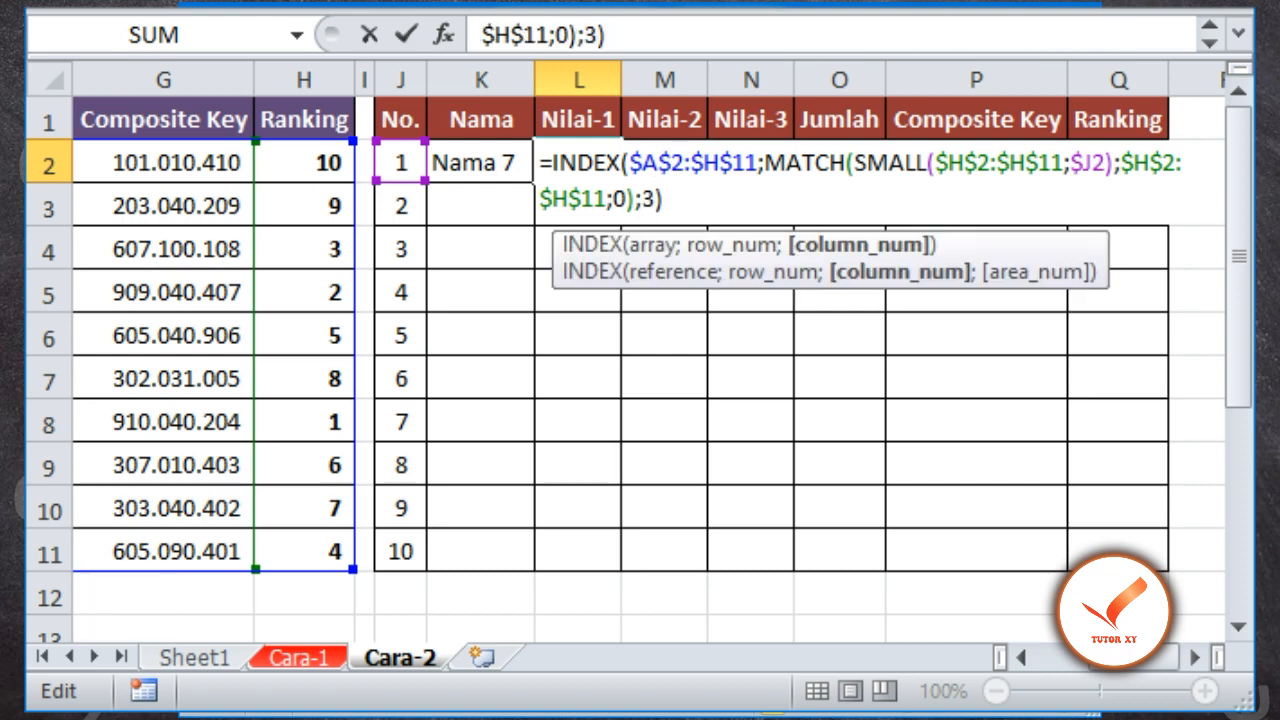
key("Return")
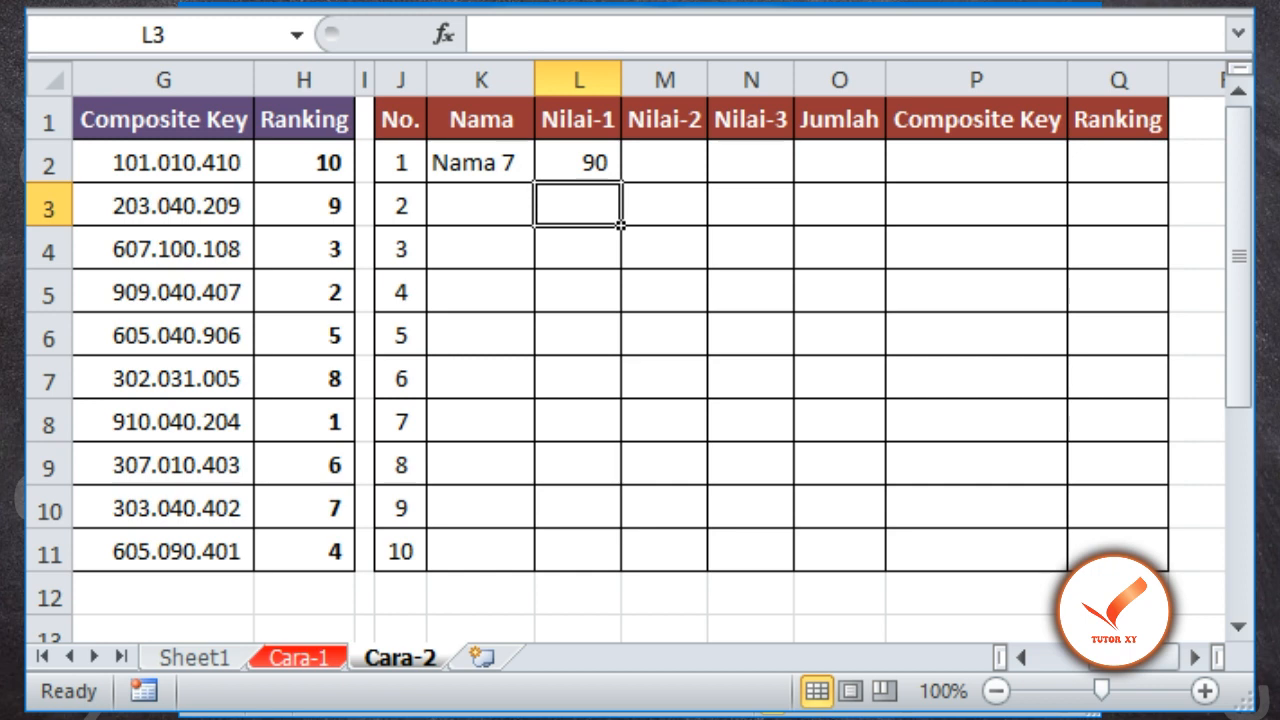
Copy the formula from L2 to M2 and set its INDEX column number to 4
key("Up")
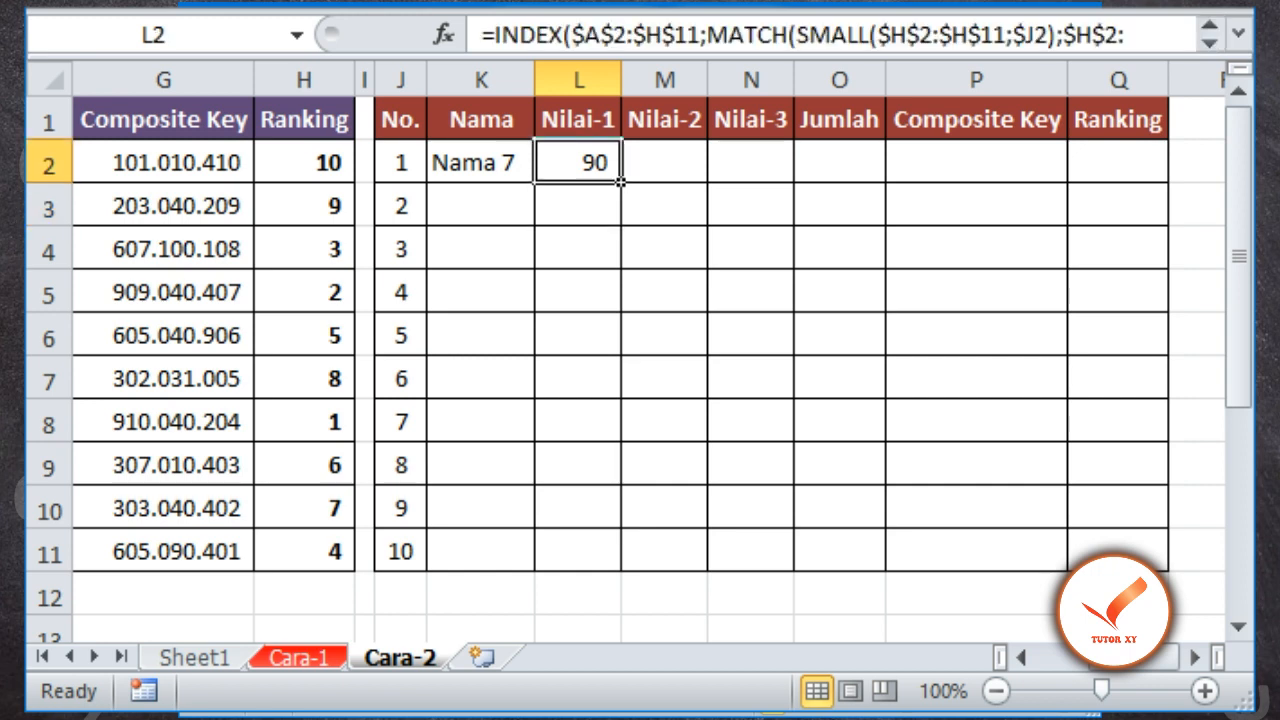
key("ctrl+c")
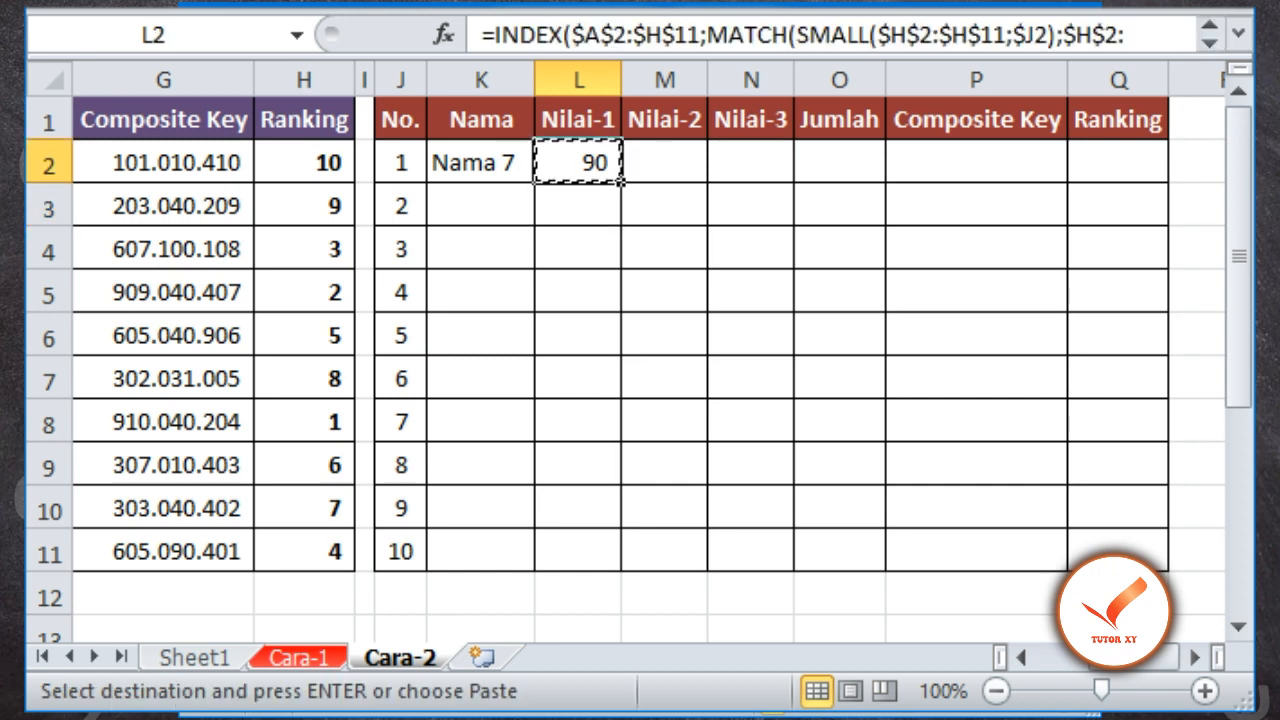
key("Right")
key("Return")
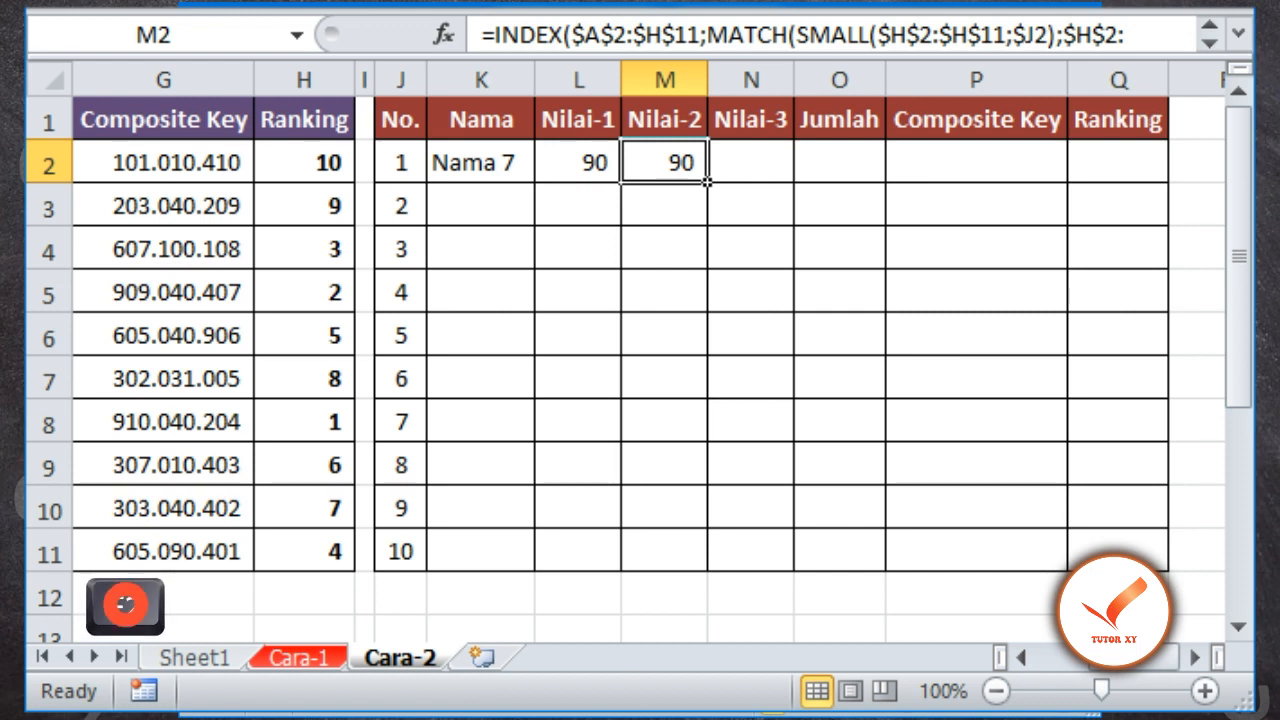
key("F2")
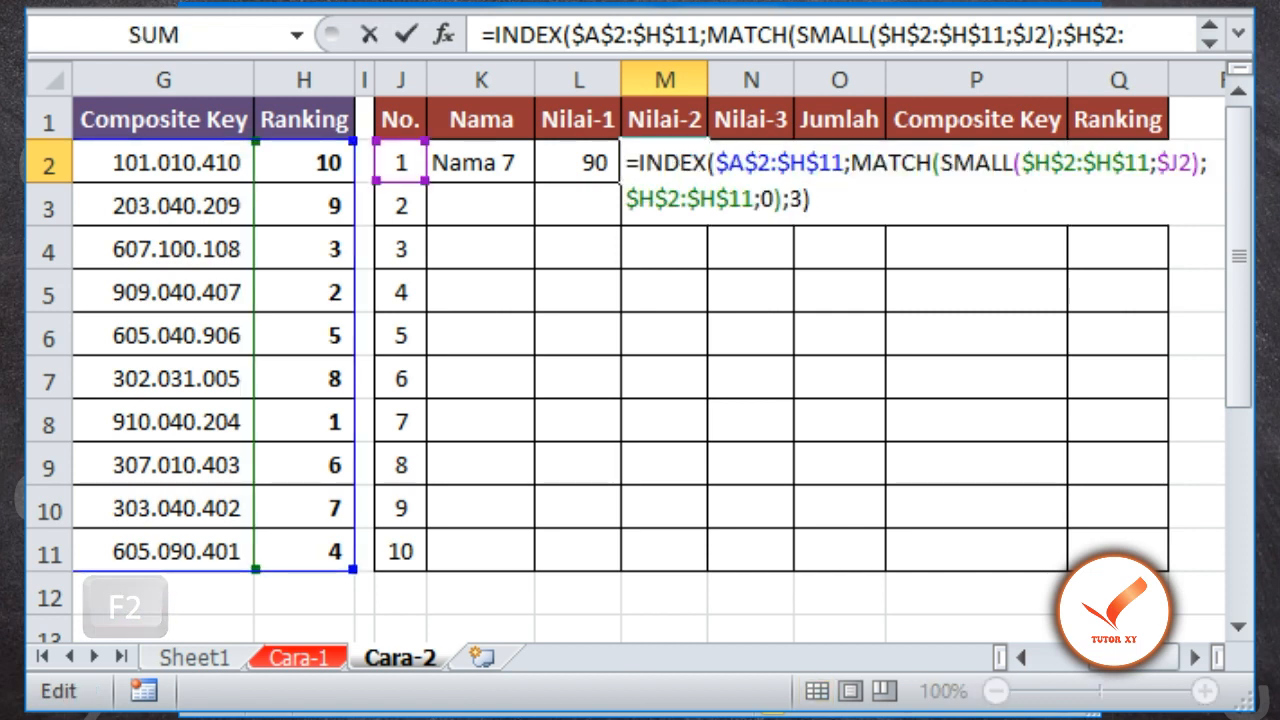
key("Left")
key("shift+Left")
type("4")
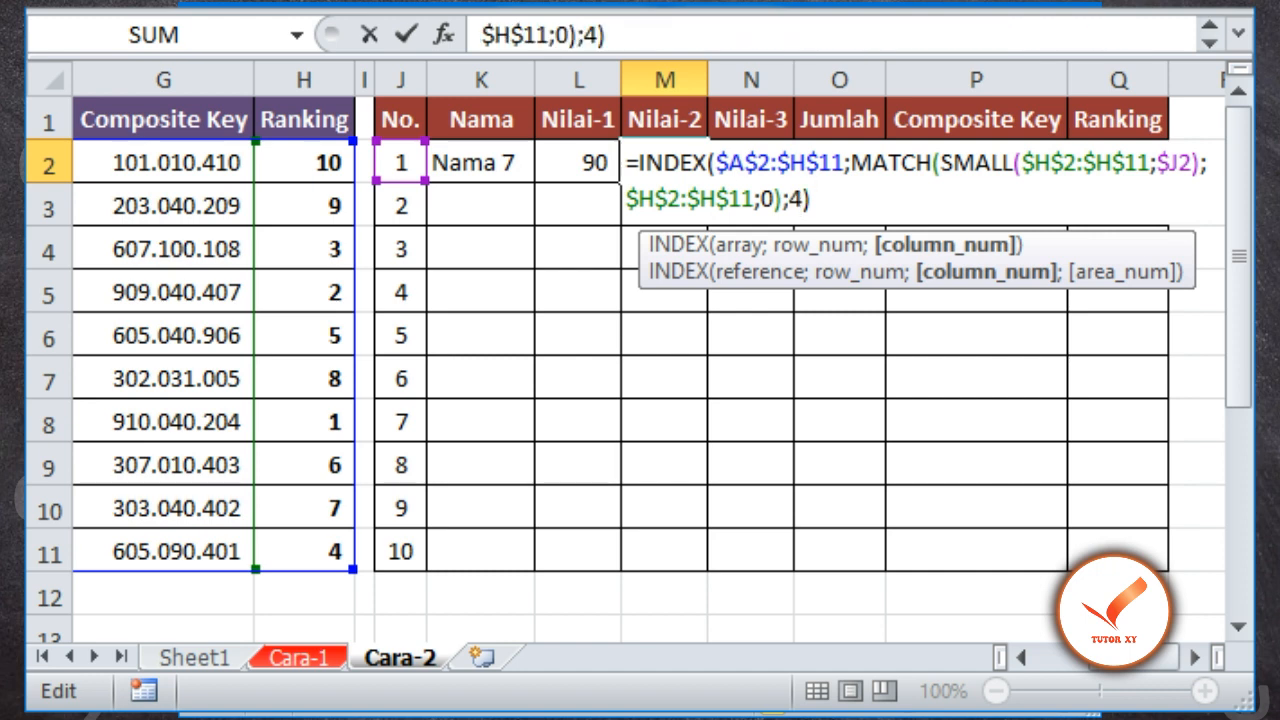
key("Return")
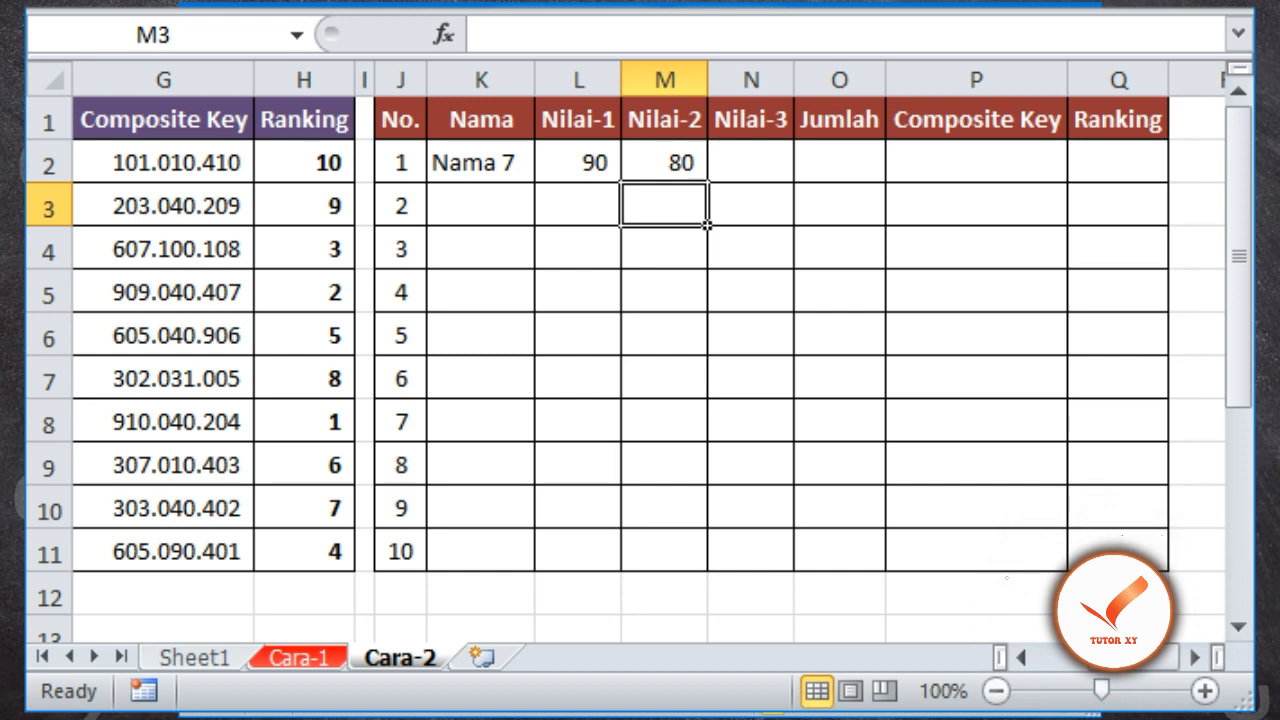
Copy the formula from M2 to N2 and set its INDEX column number to 5
key("Up")
key("ctrl+c")
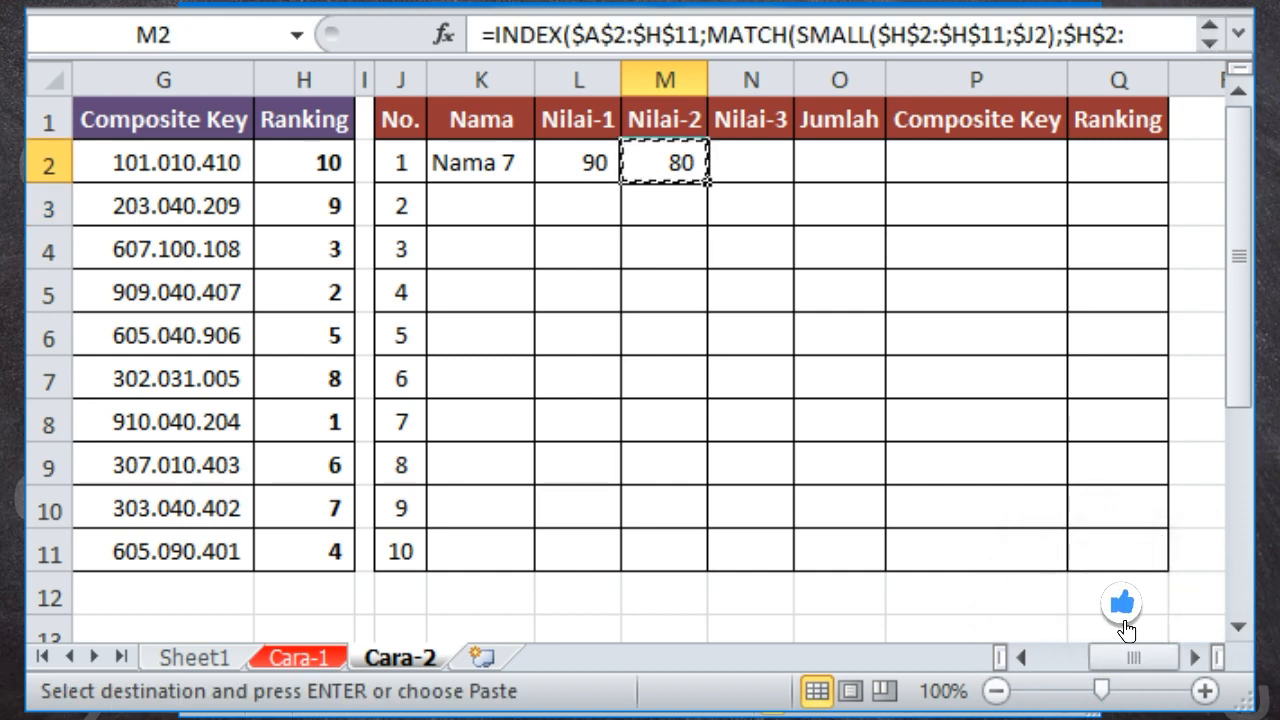
key("Right")
key("Return")
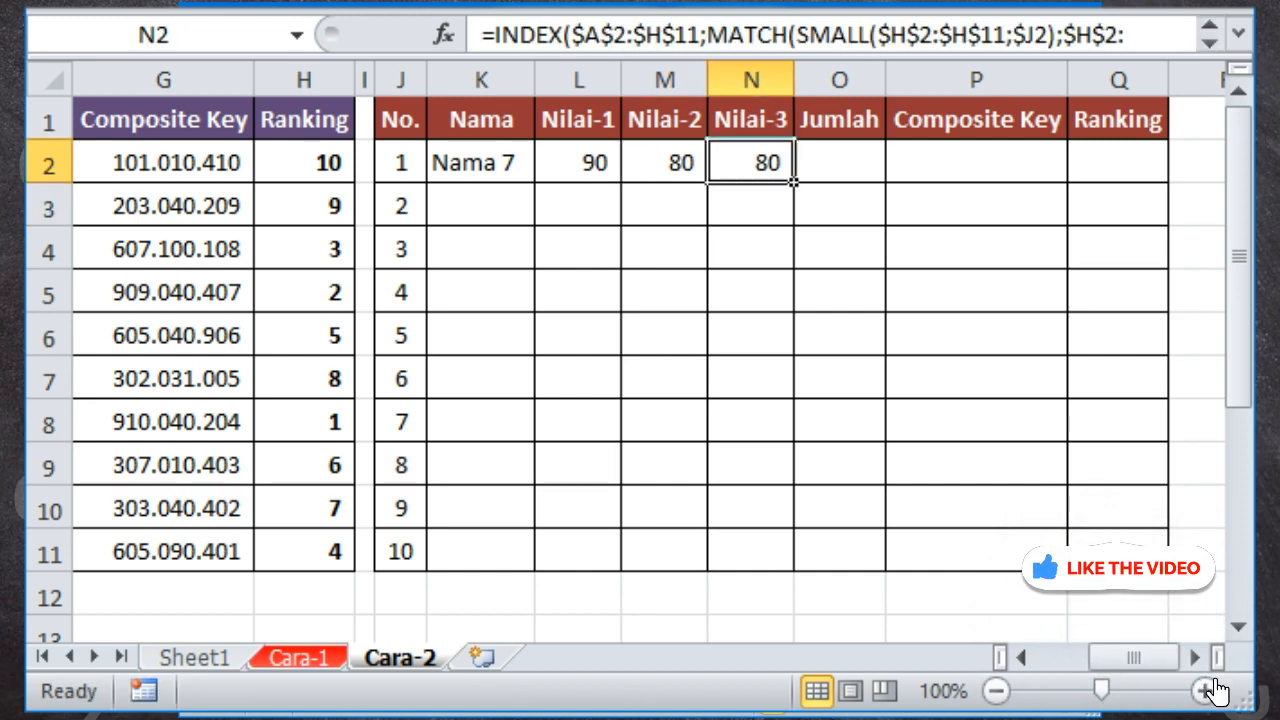
key("F2")
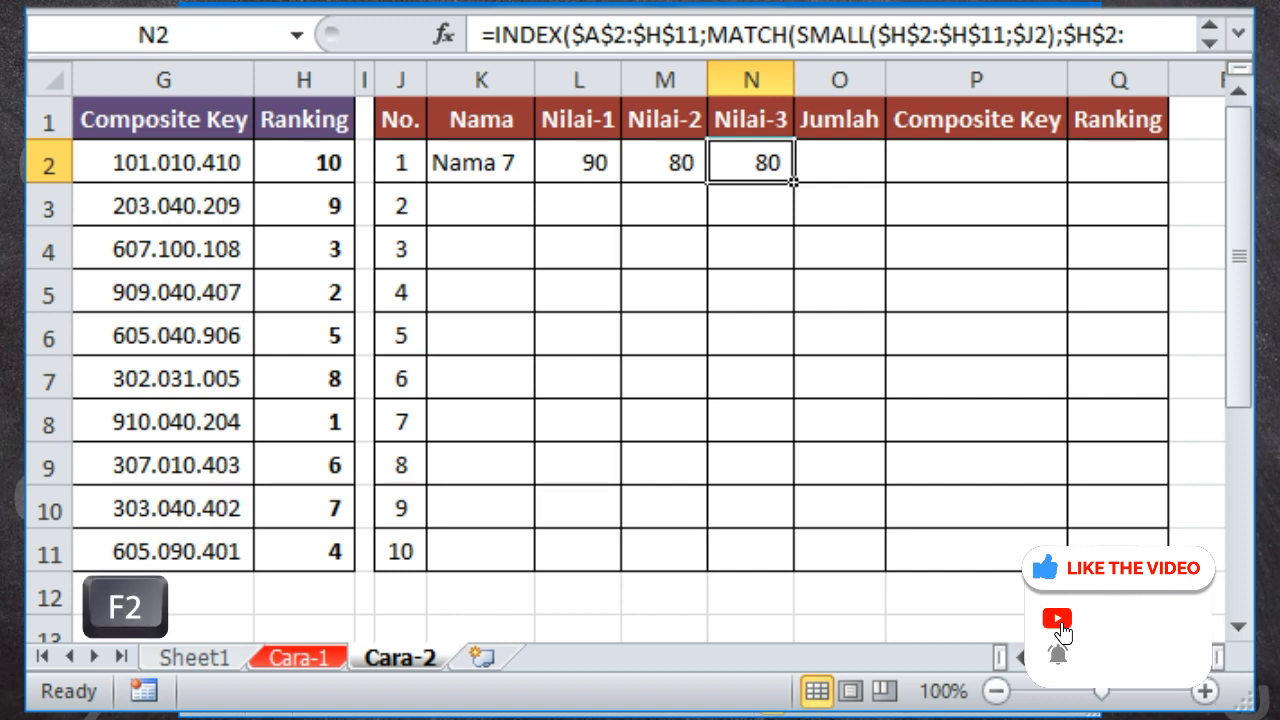
key("F2")
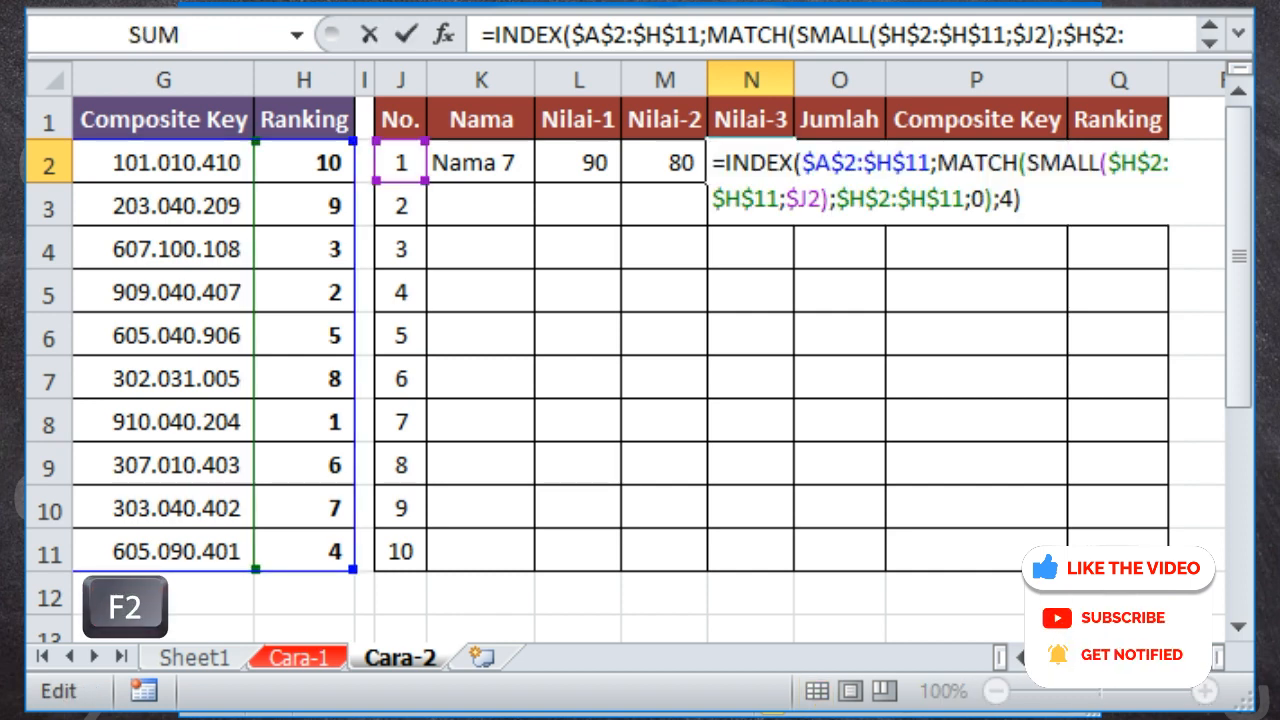
key("Left")
key("shift+Left")
type("5")
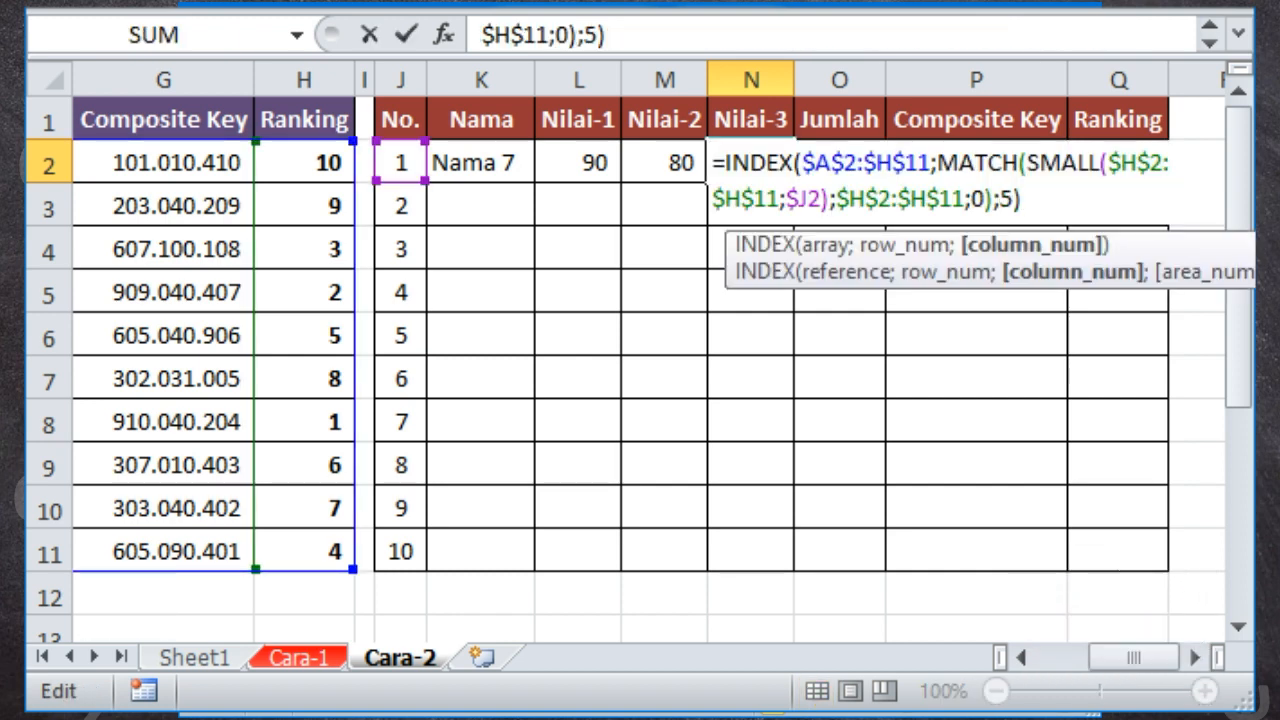
key("Return")
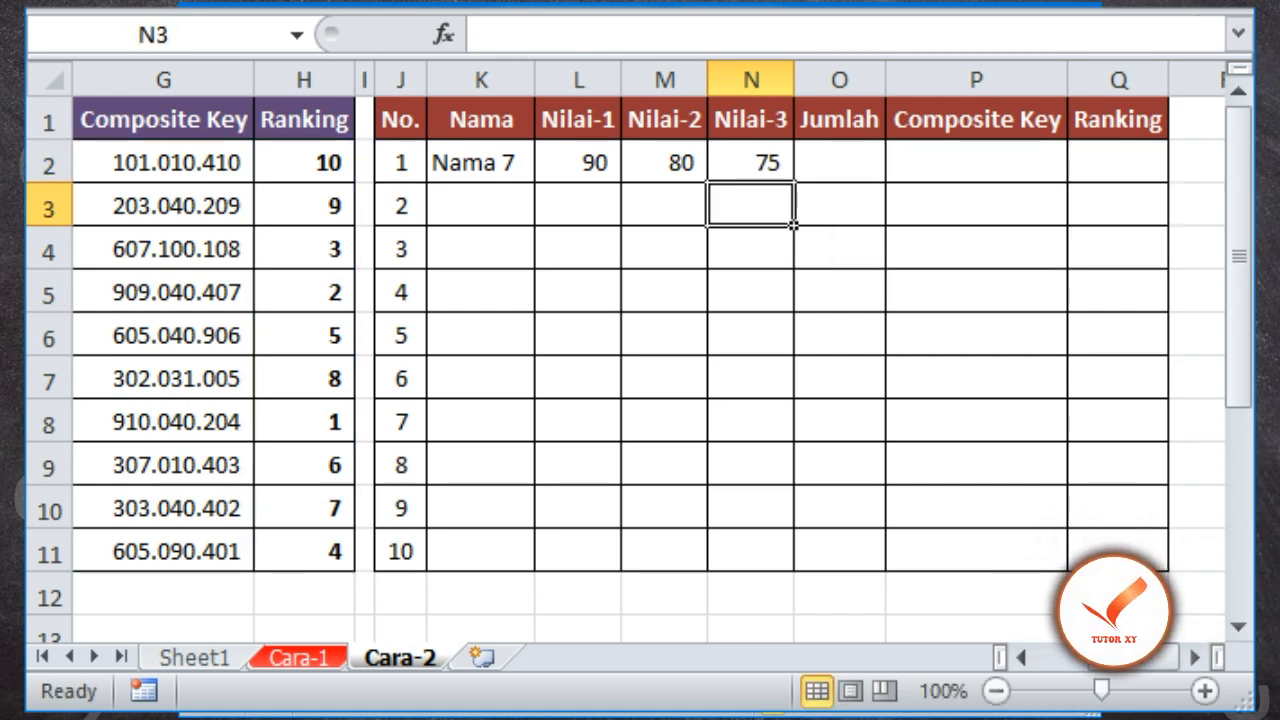
Copy the formula from N2 to O2 and set its INDEX column number to 6
key("Up")
key("ctrl+c")
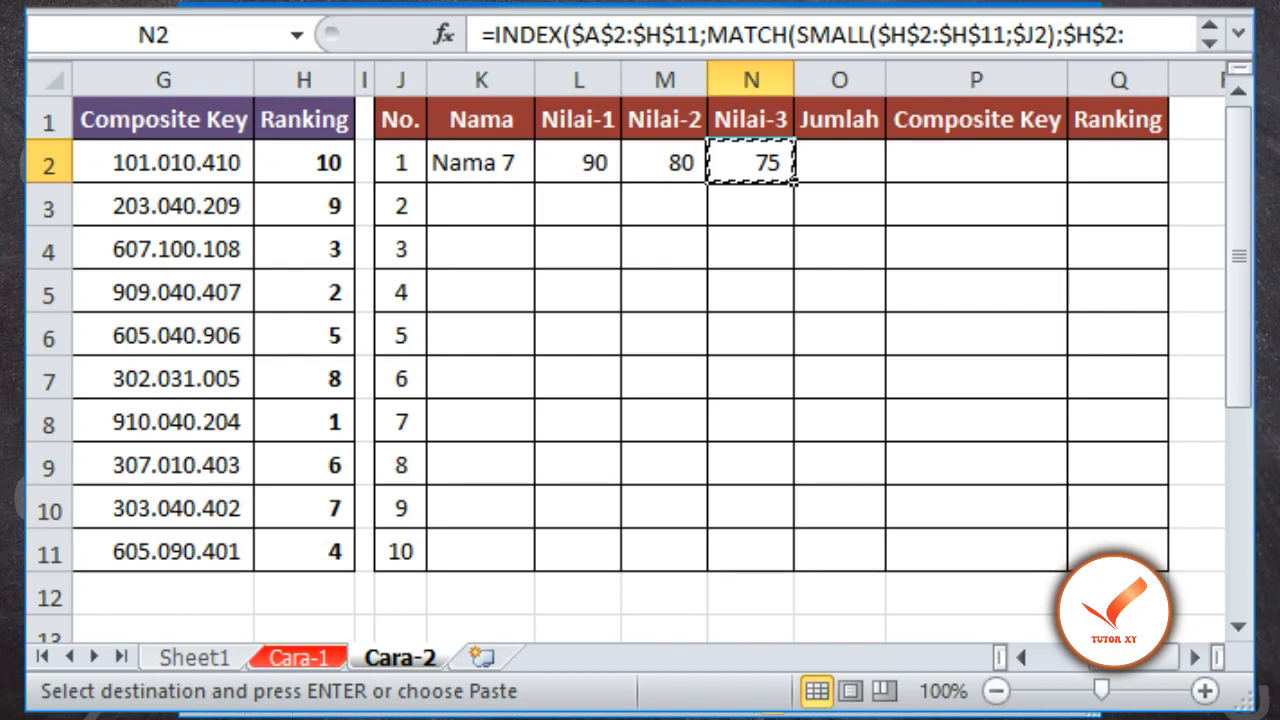
key("Right")
key("Return")
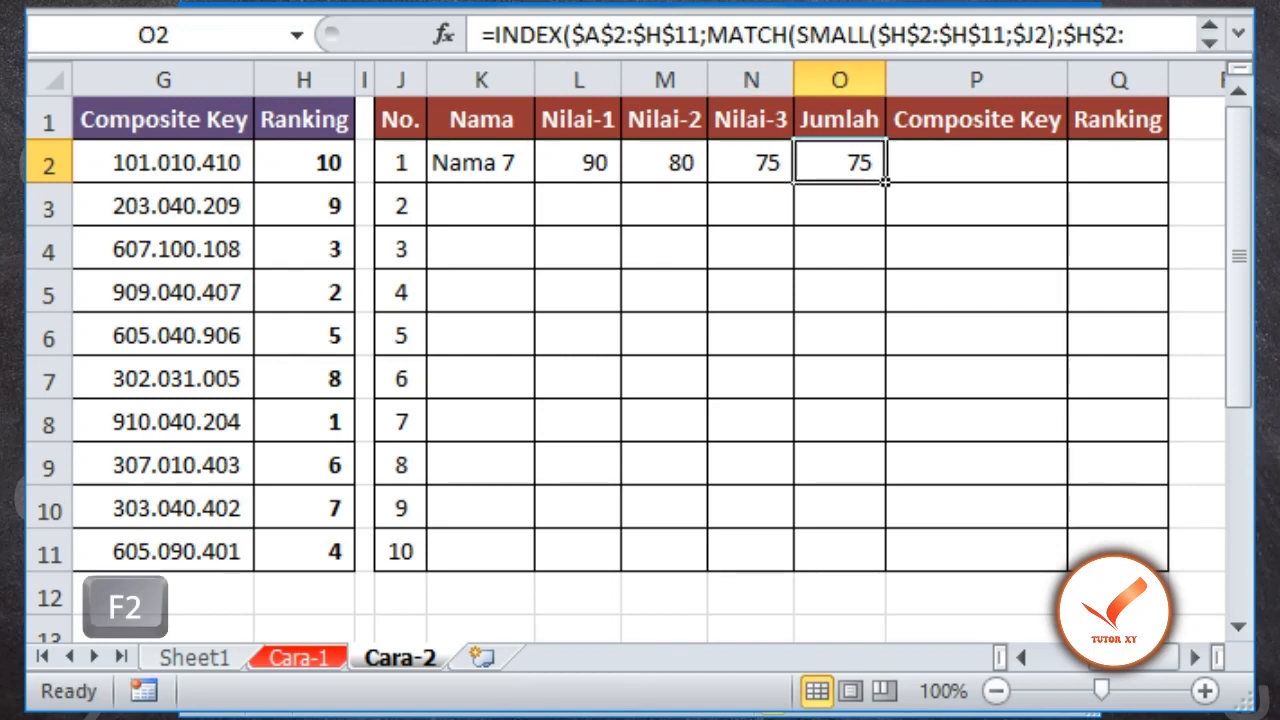
key("F2")
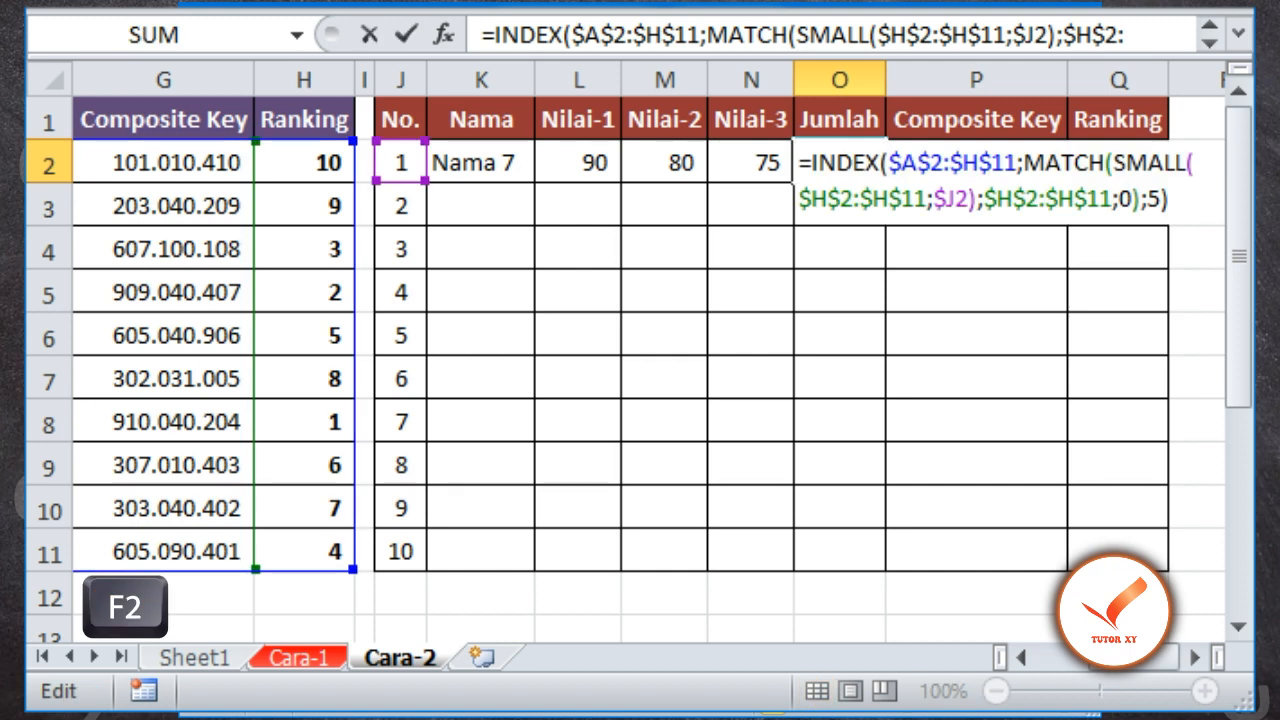
key("Left")
key("shift+Left")
type("6")
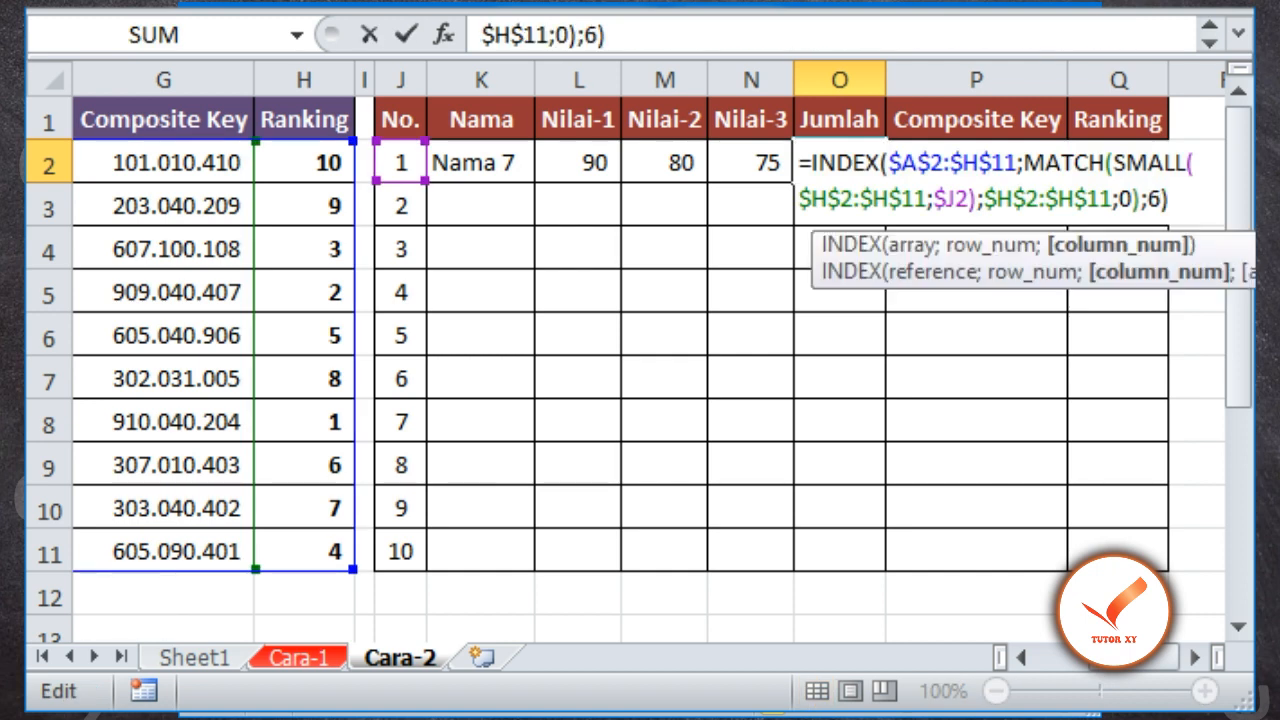
key("Return")
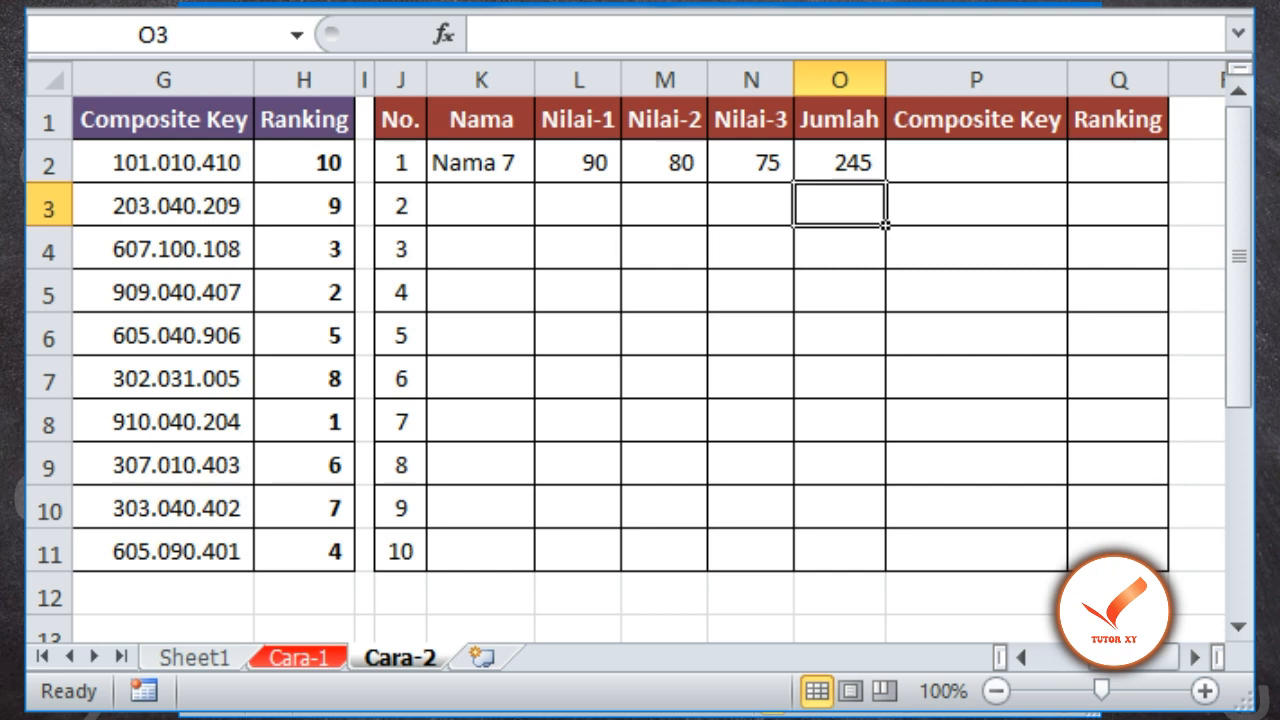
Copy the formula from O2 to P2 and set its INDEX column number to 7
key("Up")
key("ctrl+c")
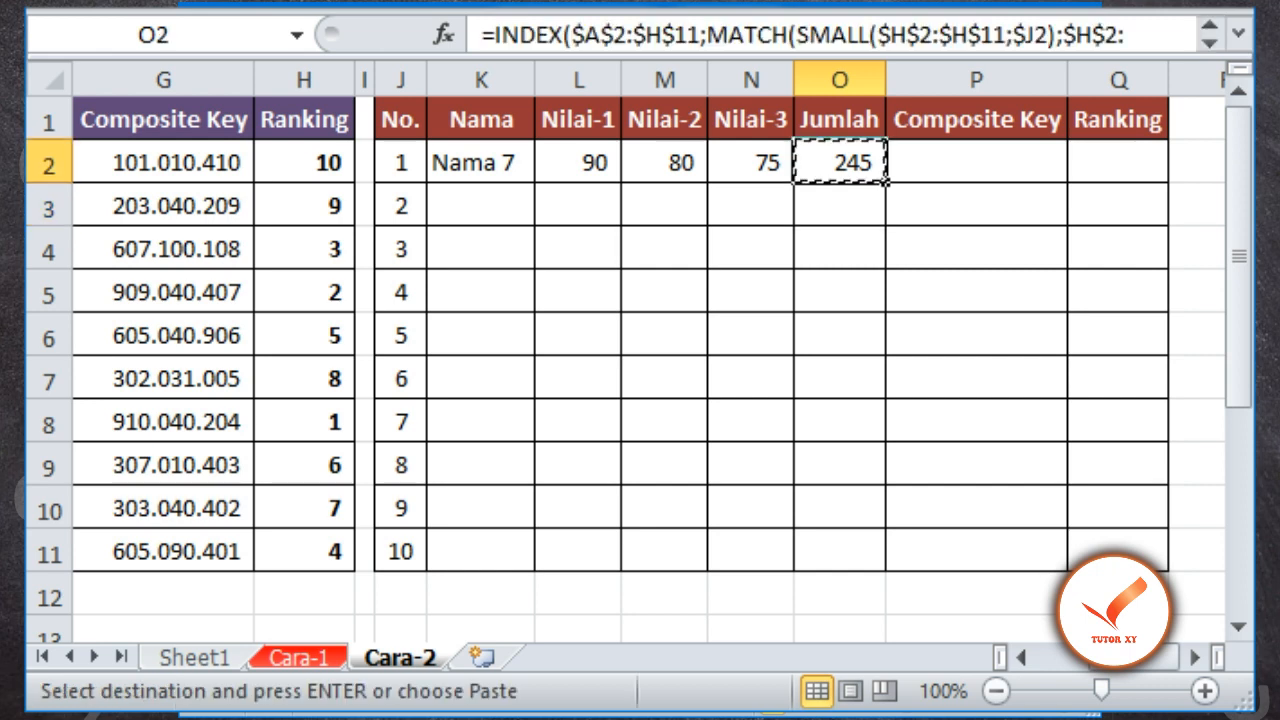
key("Right")
key("Return")
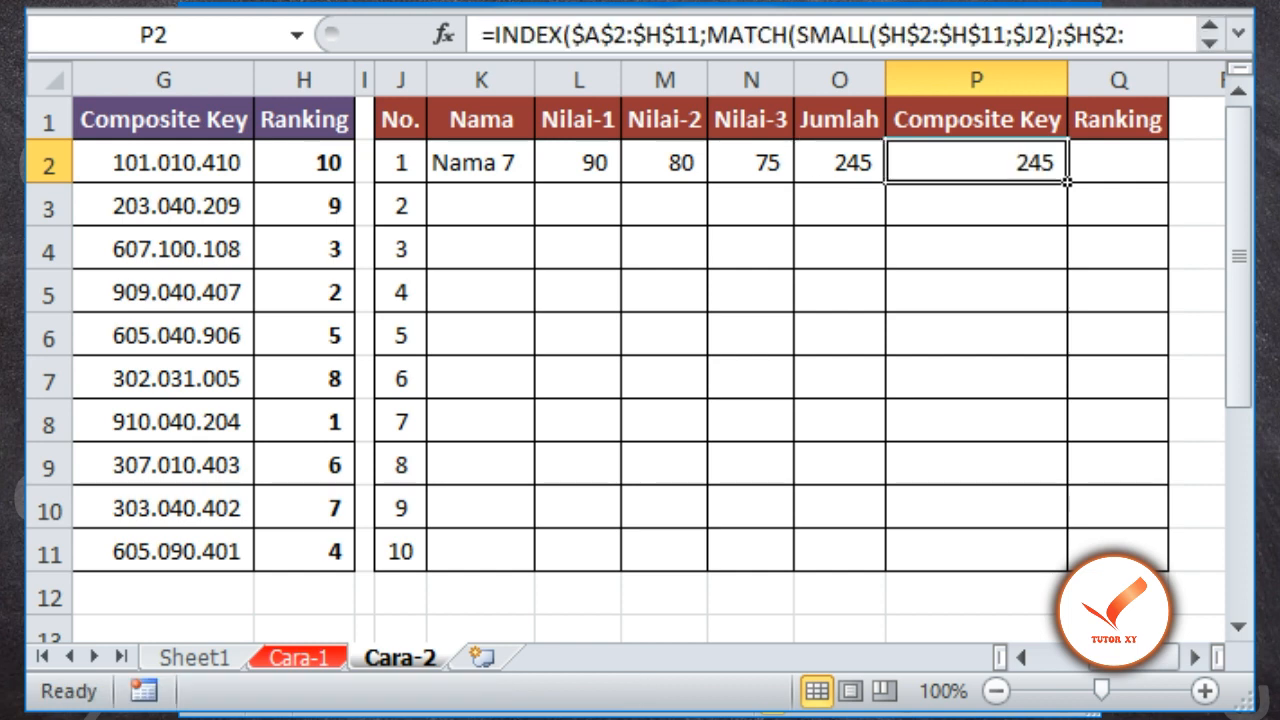
key("F2")
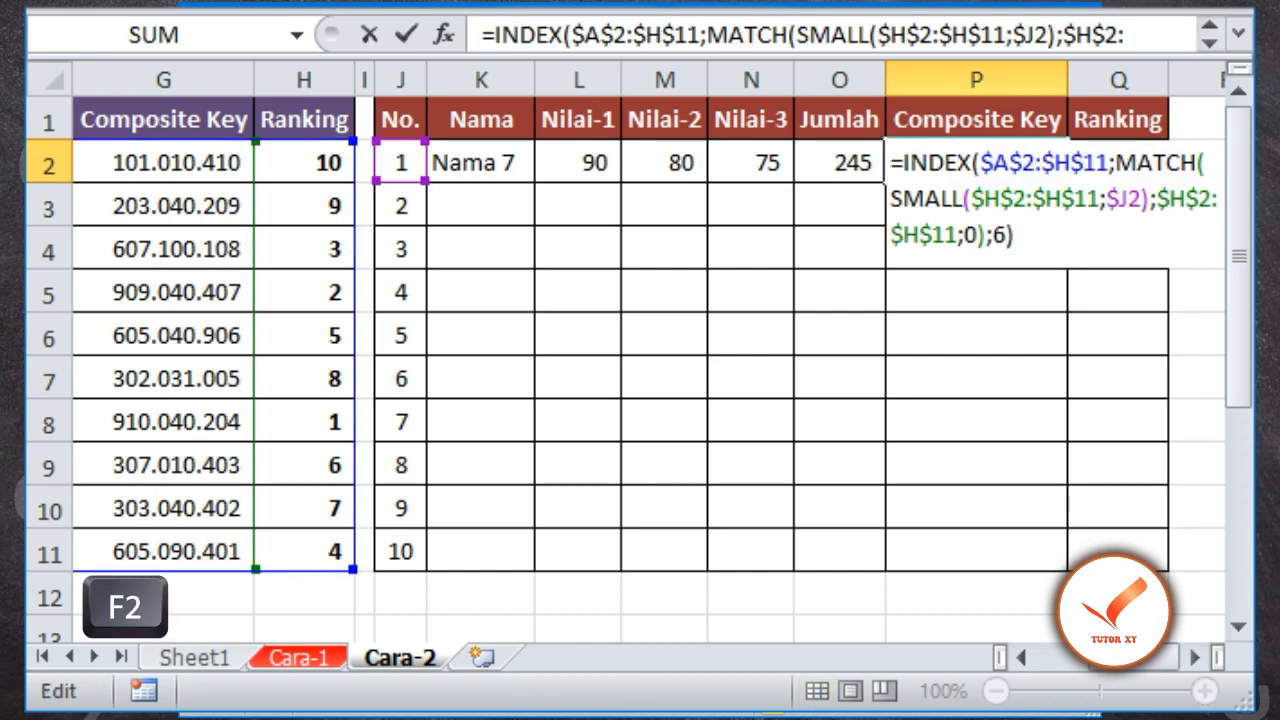
key("Left")
key("shift+Left")
type("7")
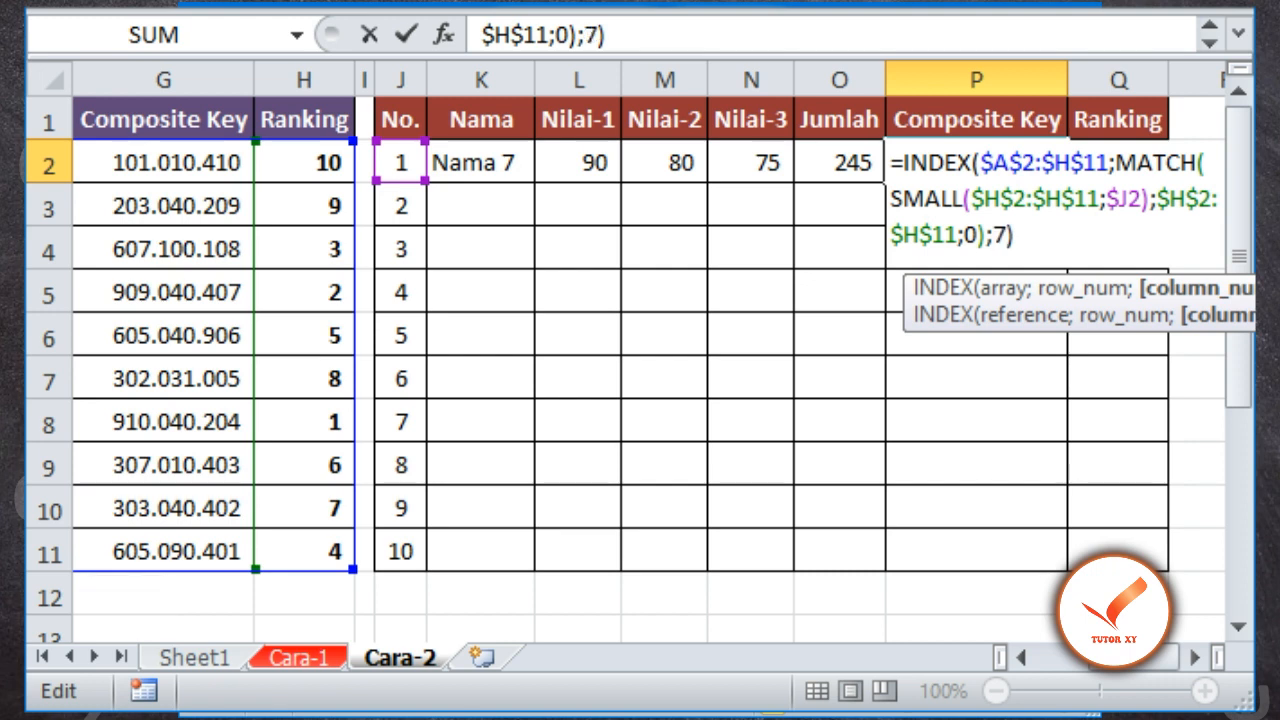
key("Return")
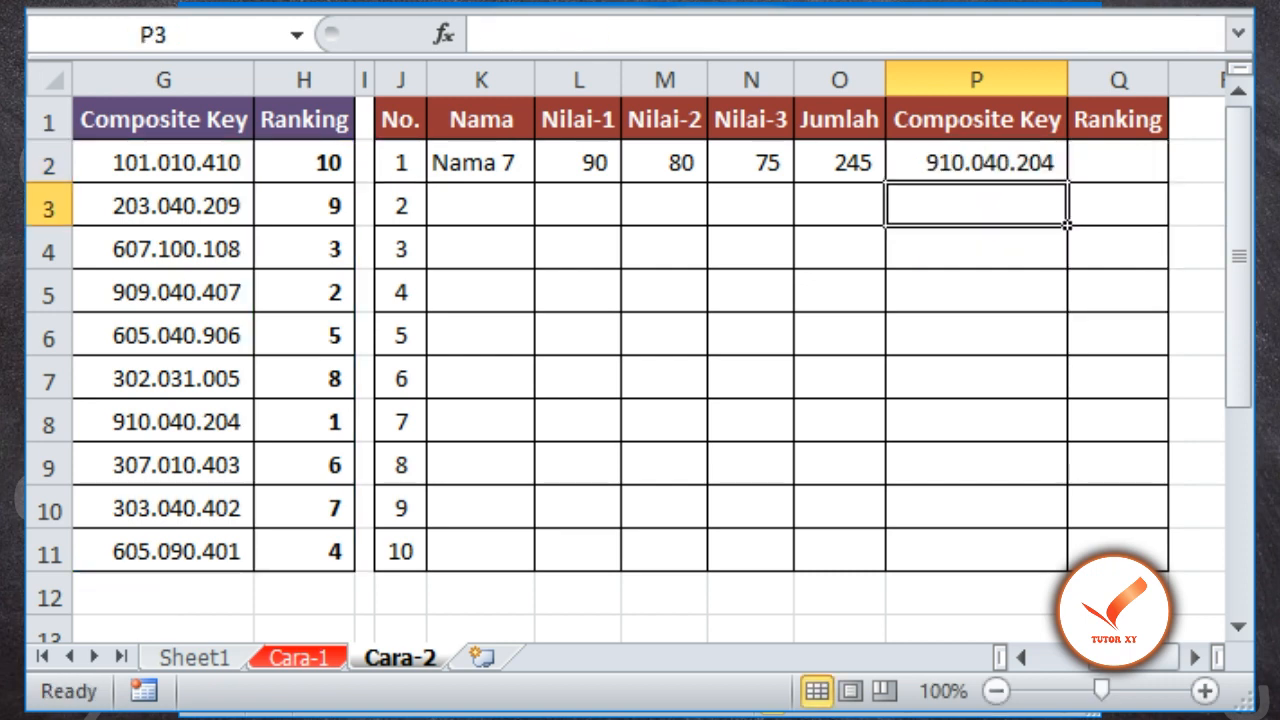
Copy the formula from P2 to Q2 and set its INDEX column number to 8
key("Up")
key("ctrl+c")
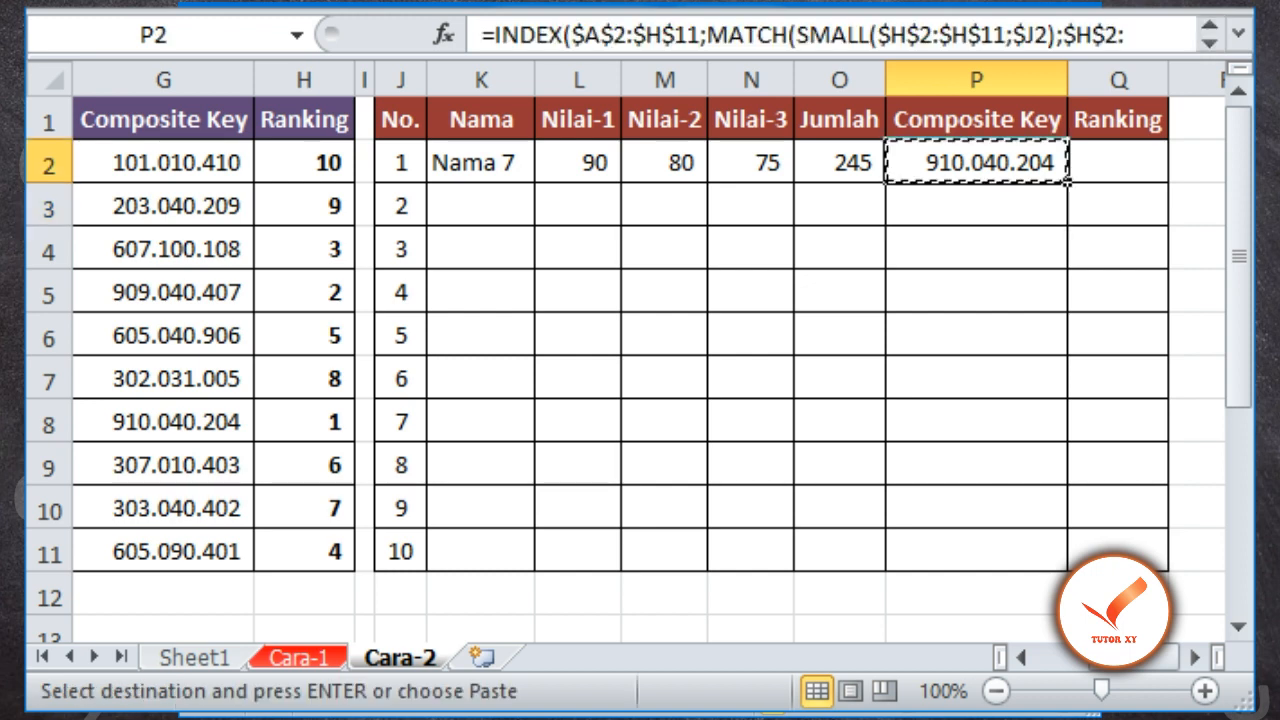
key("Right")
key("Return")
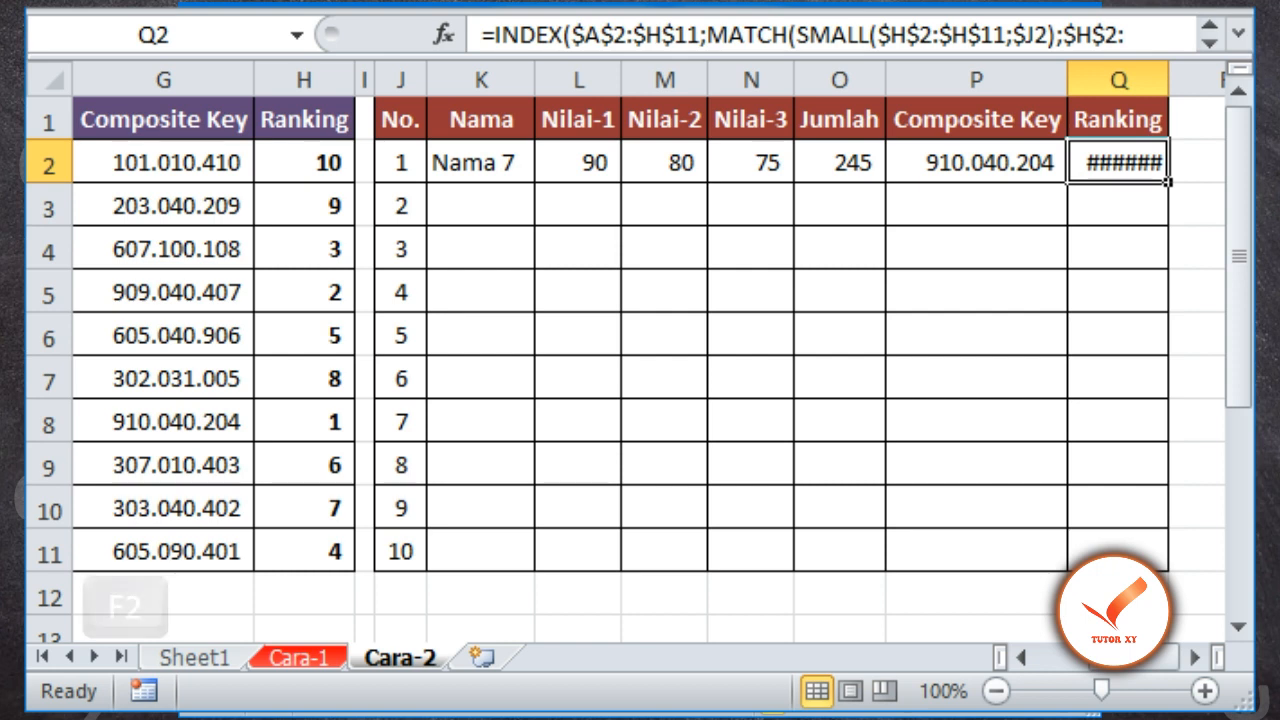
key("F2")
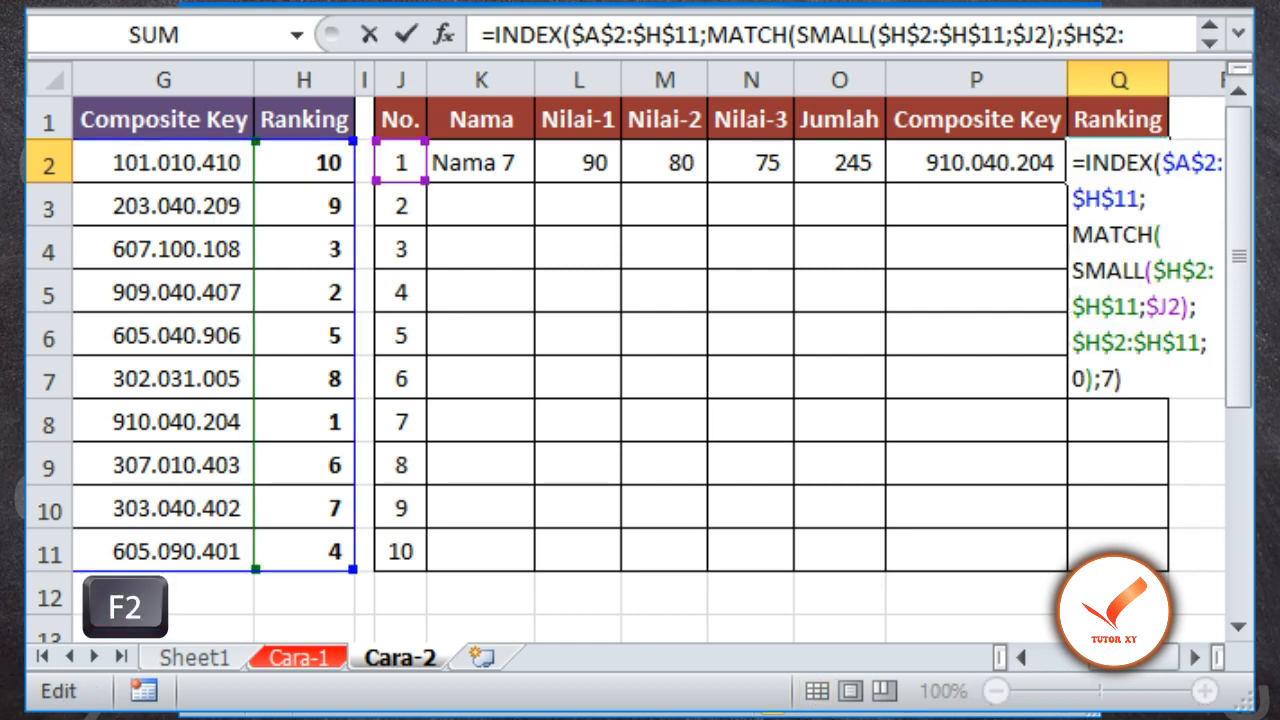
key("Left")
key("shift+Left")
type("8")
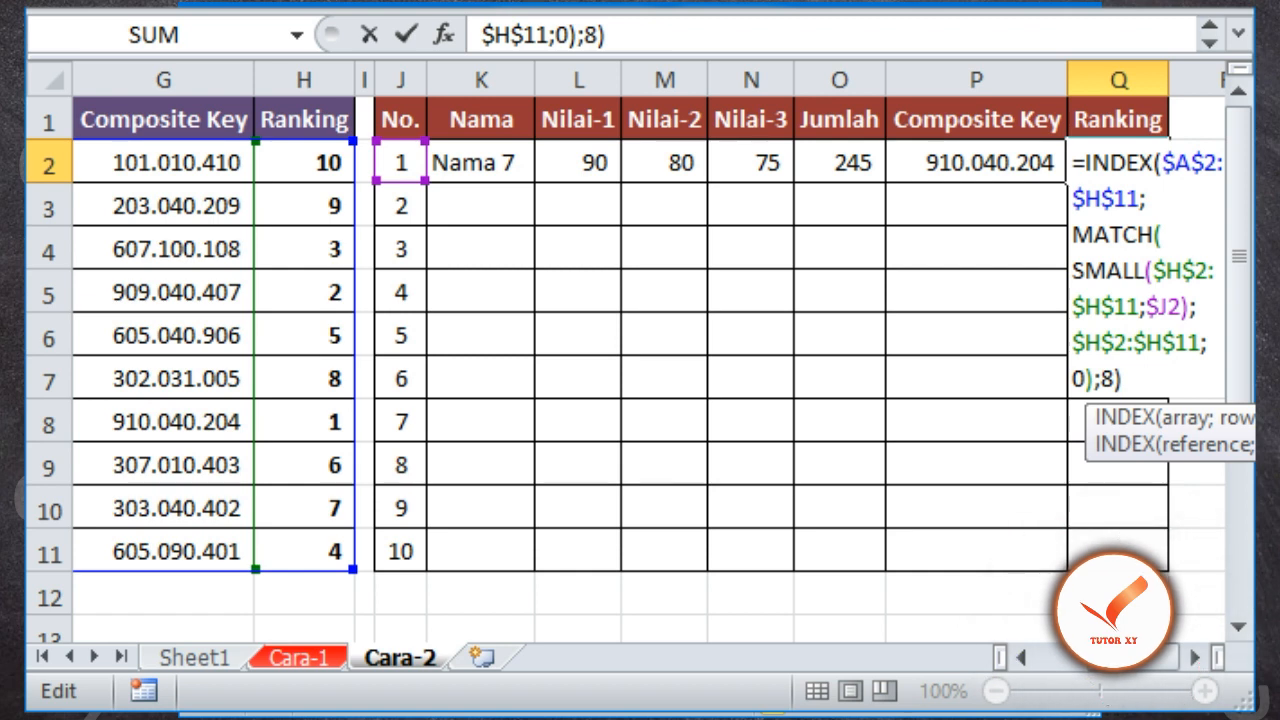
key("Return")
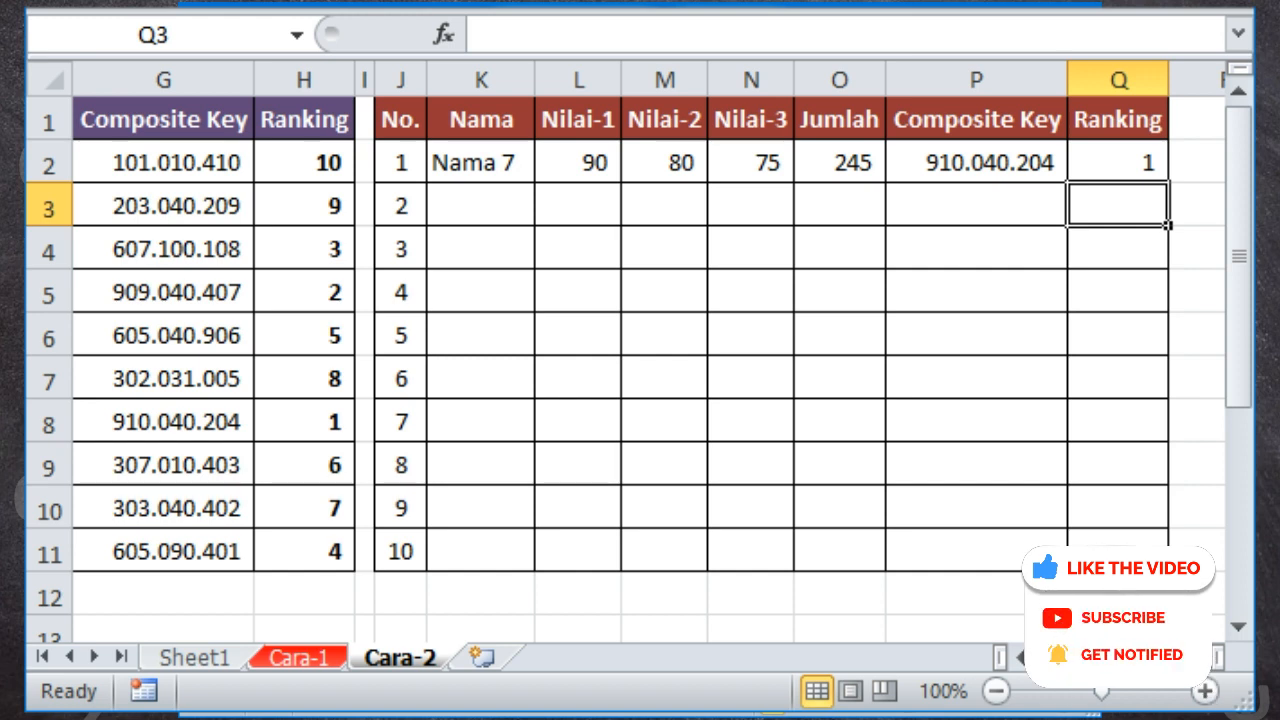
Copy the formulas in K2:Q2 down to K3:Q11 to fill the ranked table
left_click(481, 163)
key("shift+Right")
key("shift+Right")
key("shift+Right")
key("shift+Right")
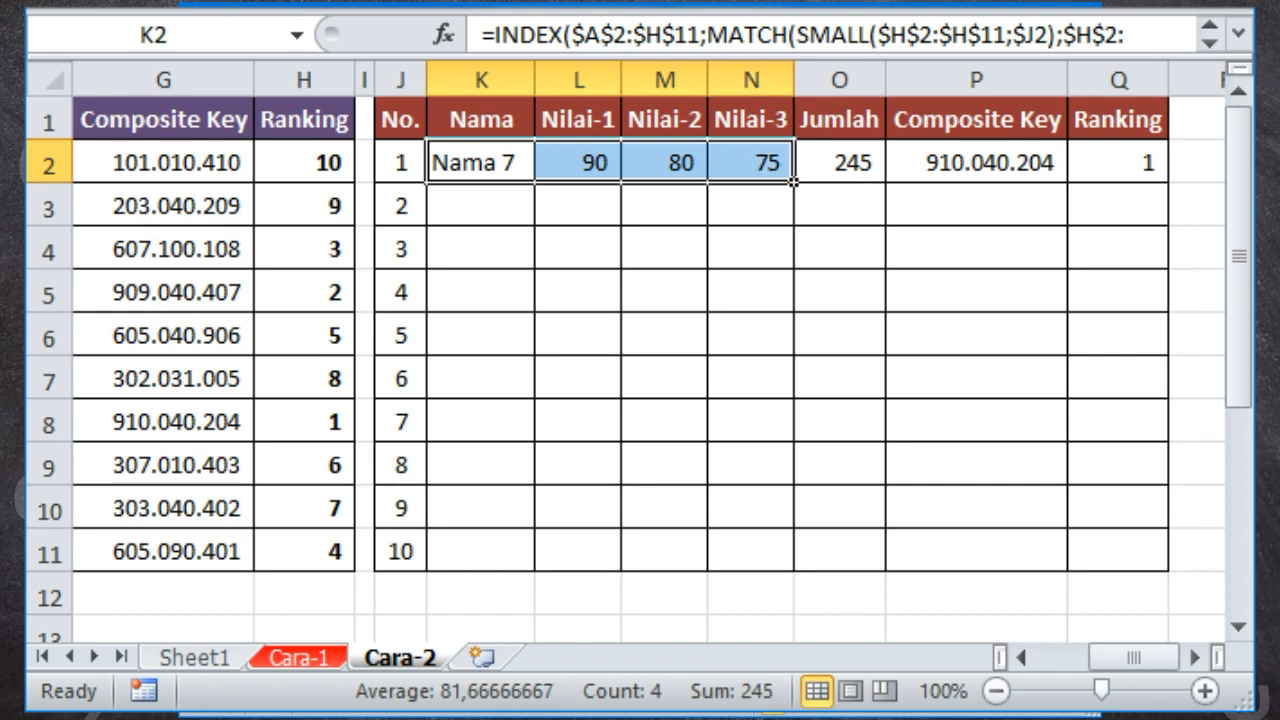
key("shift+Right")
key("shift+Right")
key("ctrl+c")
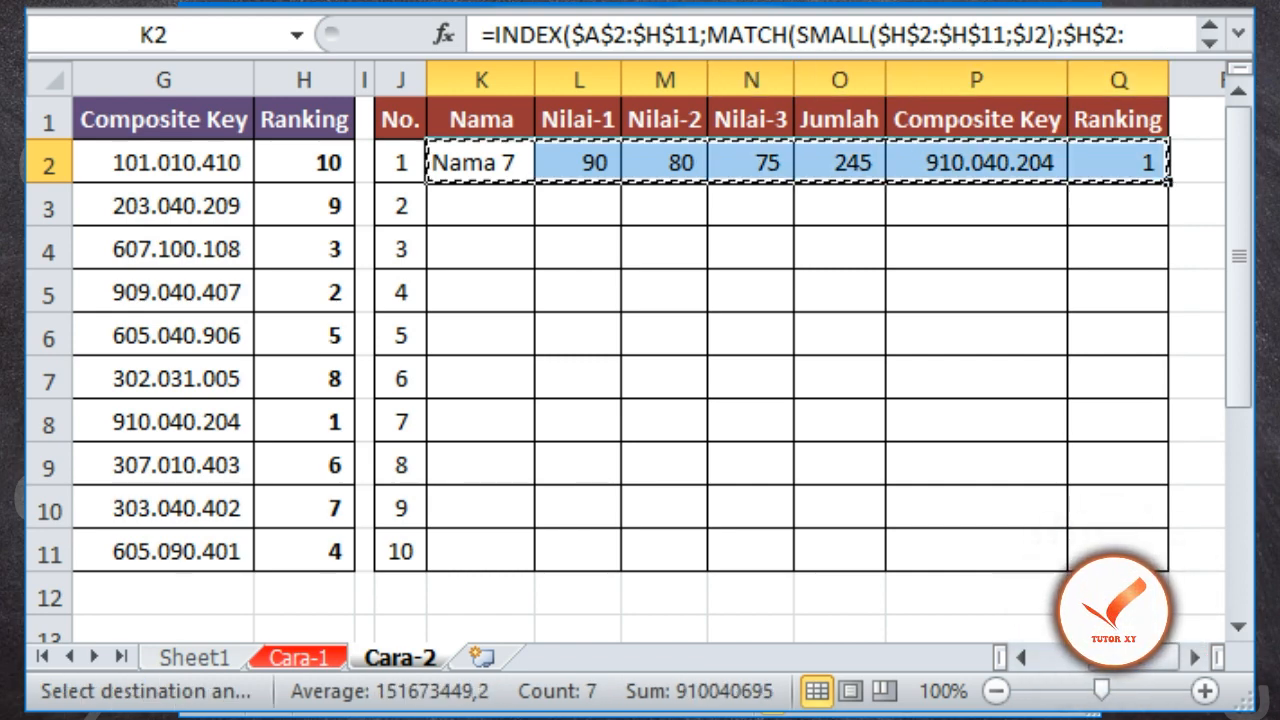
left_click_drag(481, 206, 1119, 551)
key("Return")
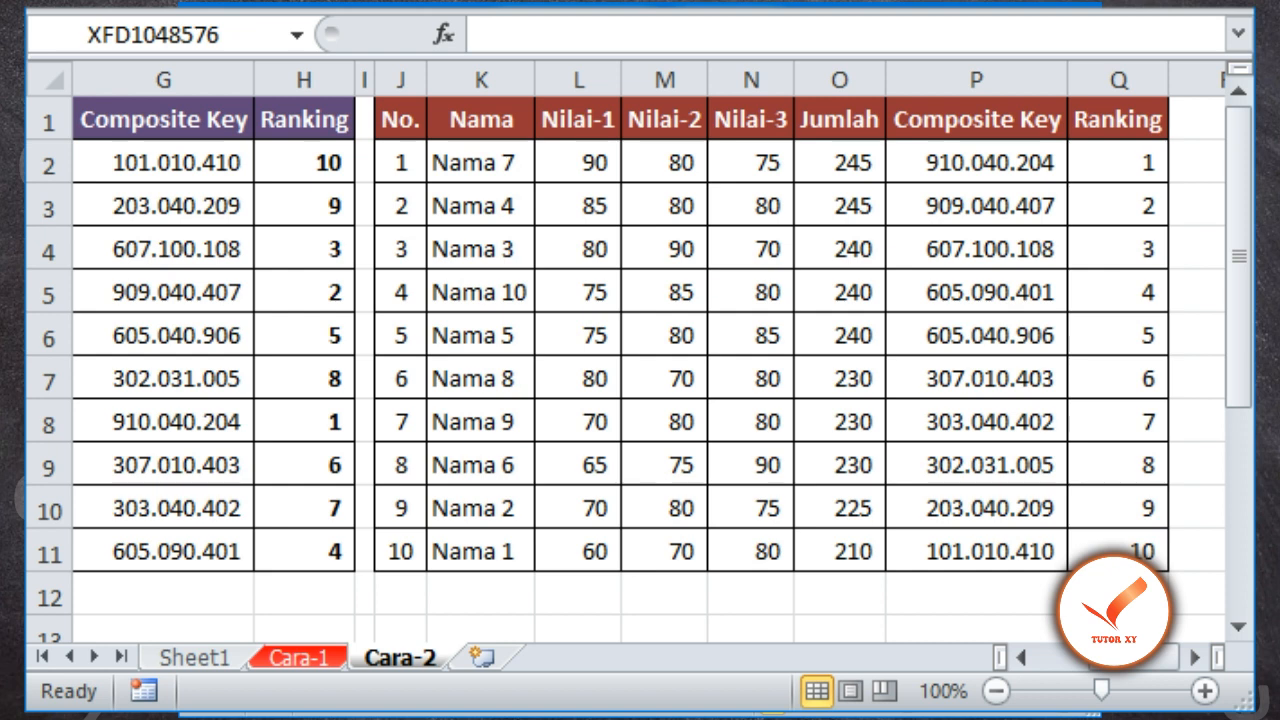
Open K2's formula and examine the INDEX function's array, row number and column number arguments
left_click(481, 162)
key("F2")
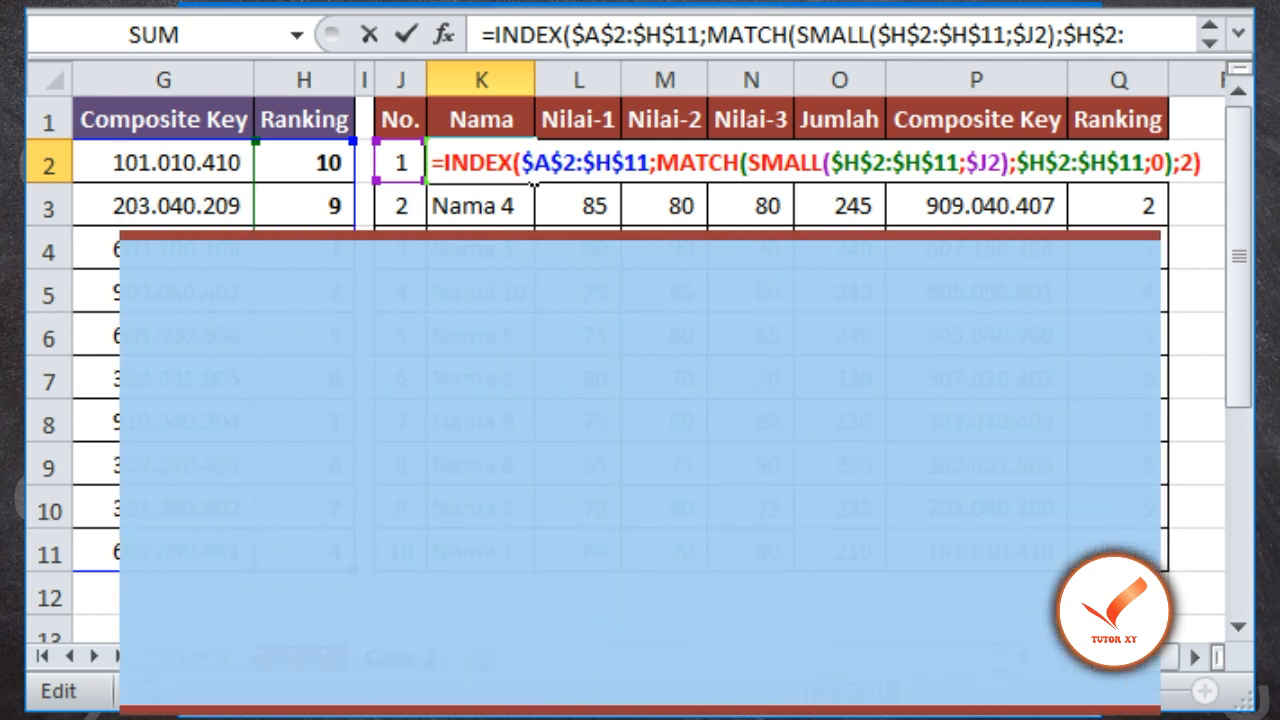
double_click(478, 163)
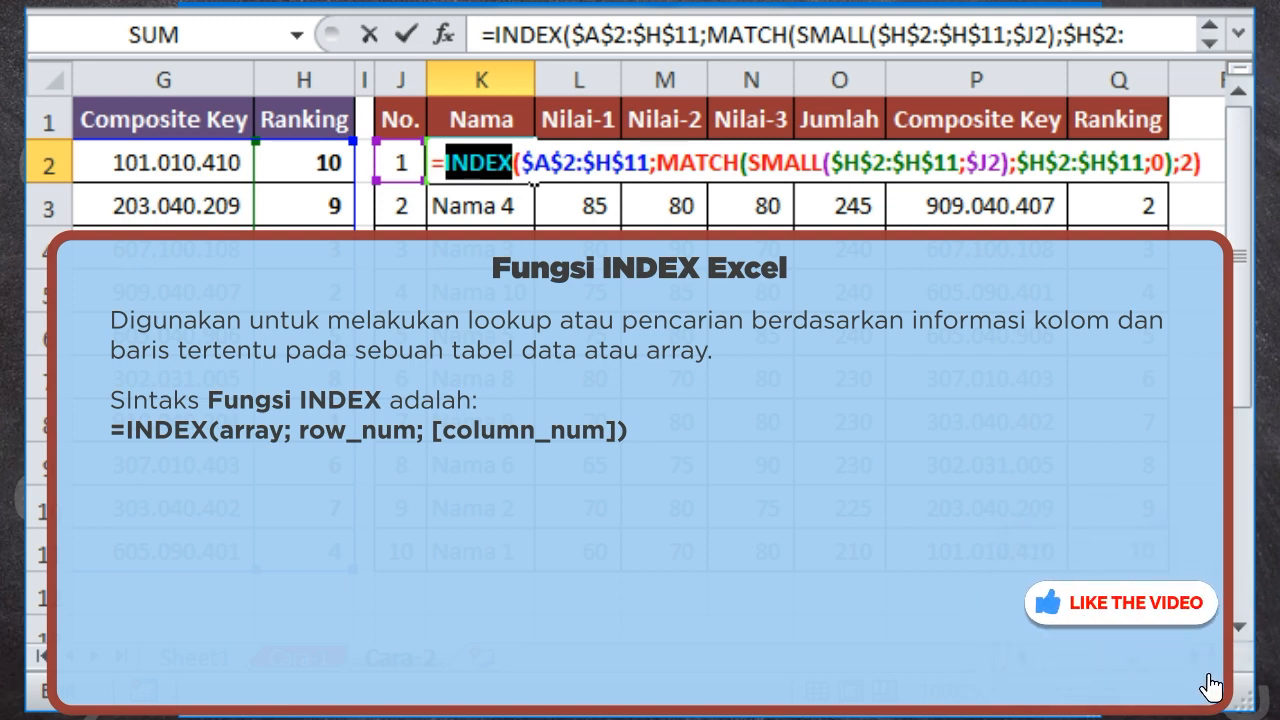
double_click(585, 163)
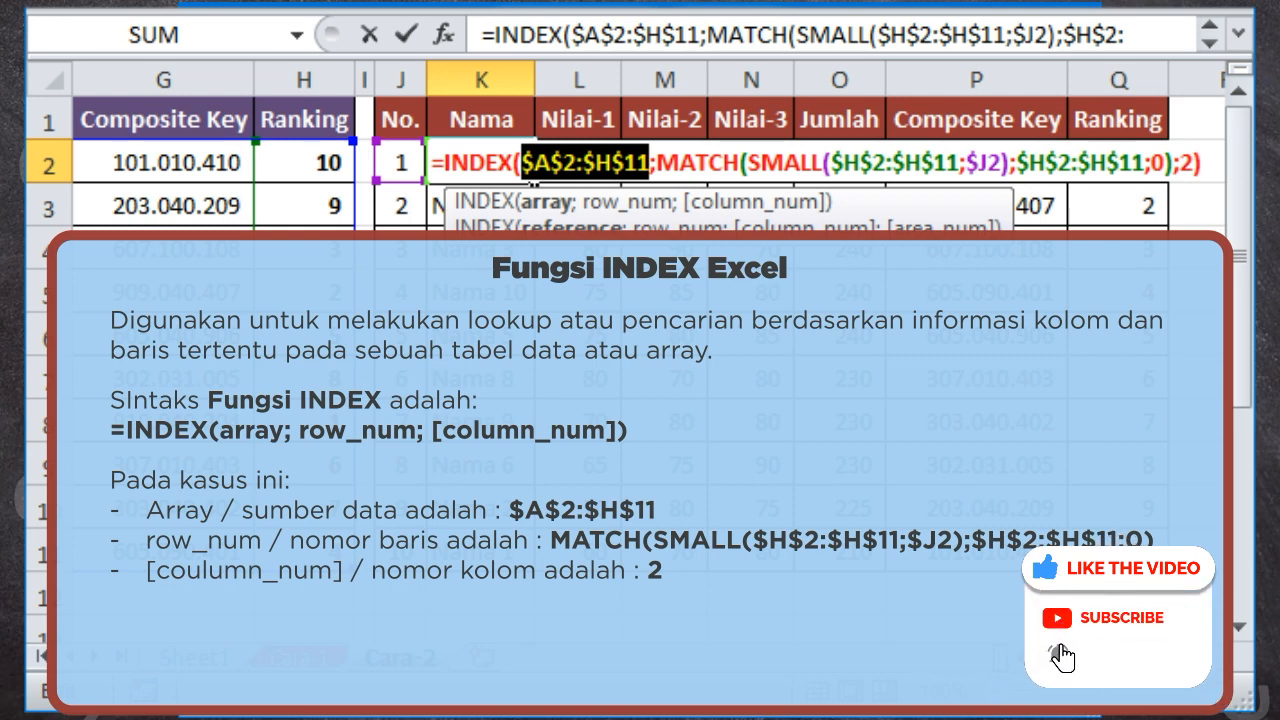
left_click(628, 202)
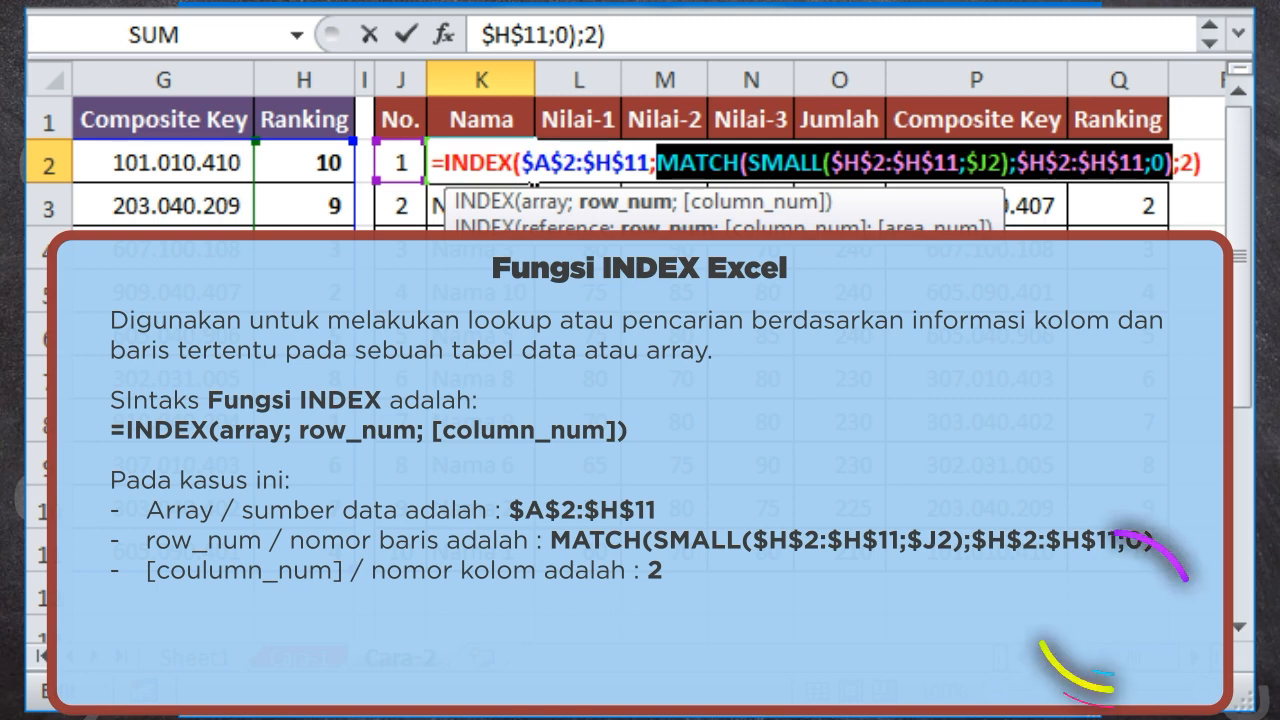
left_click(756, 202)
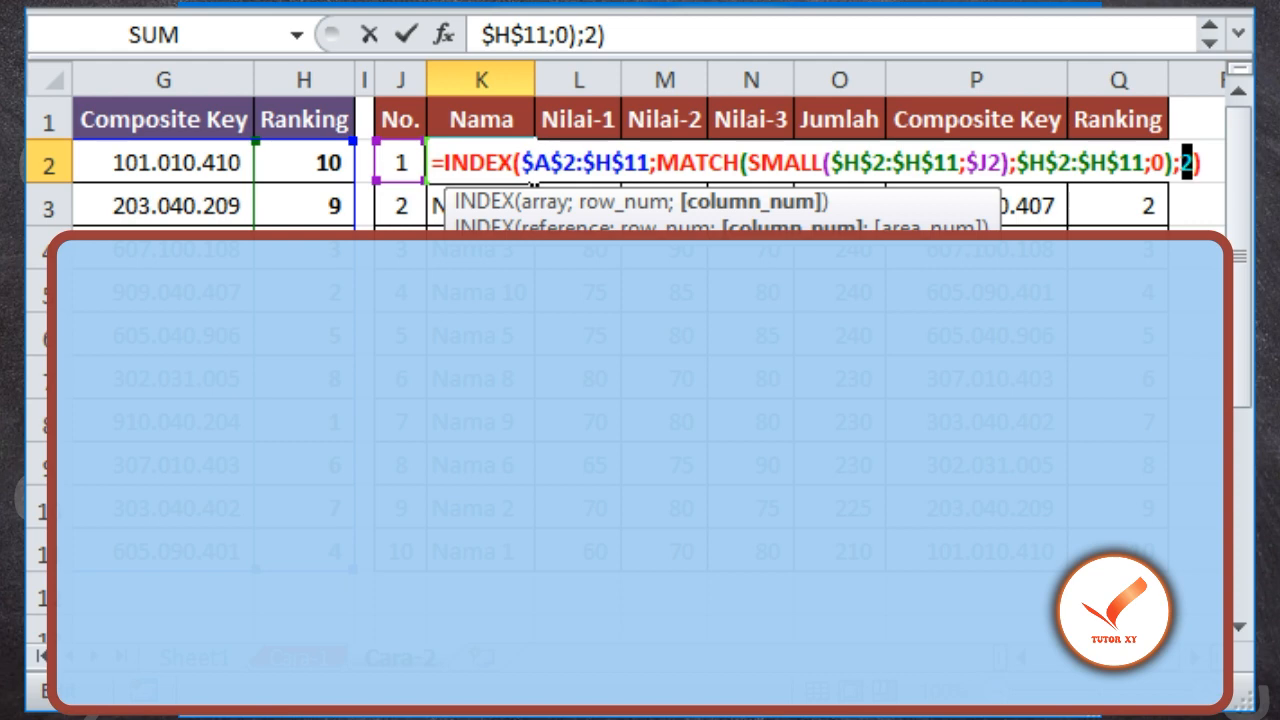
Examine the MATCH function's lookup value, lookup array and match type and the nested SMALL function in K2, and close the formula
double_click(697, 163)
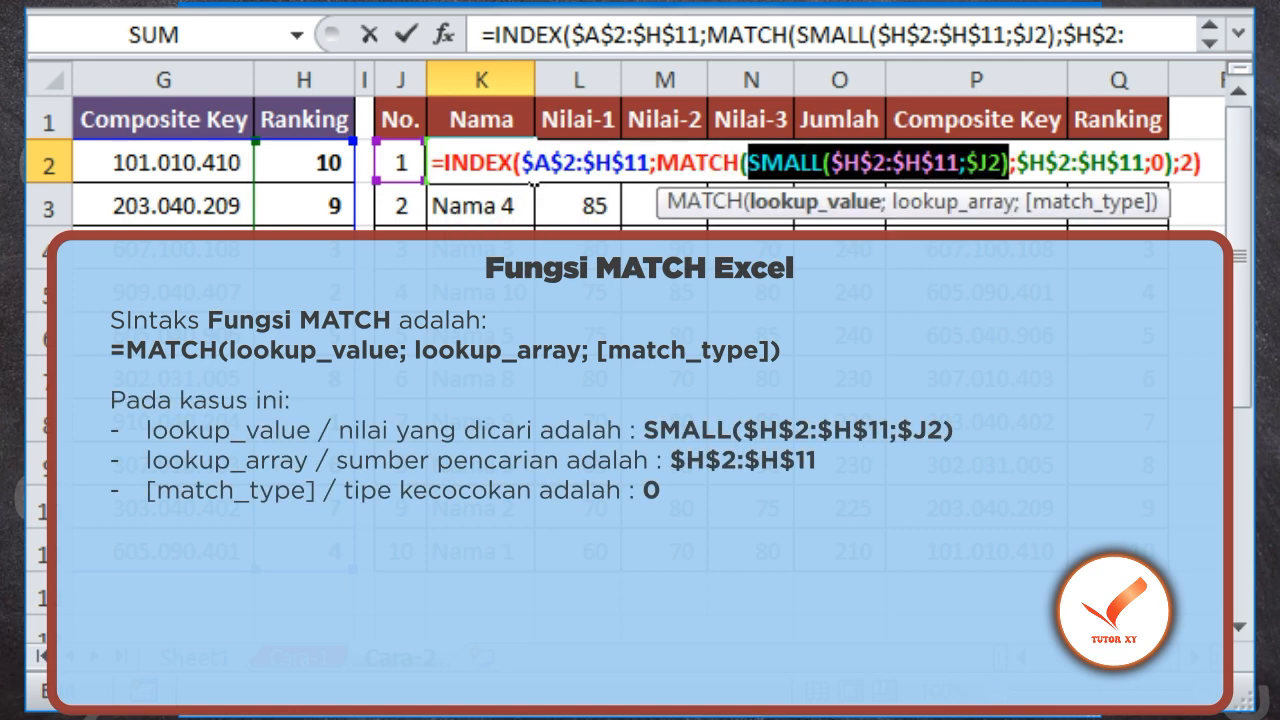
left_click(951, 202)
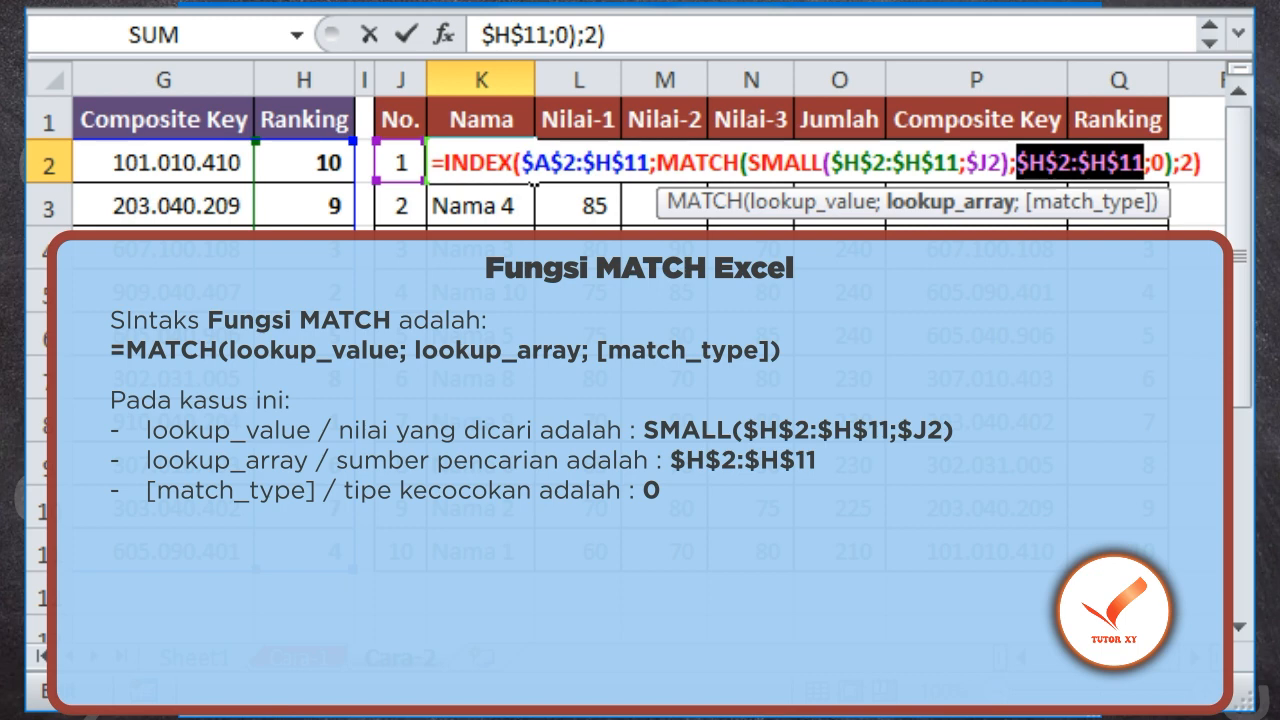
left_click(1086, 202)
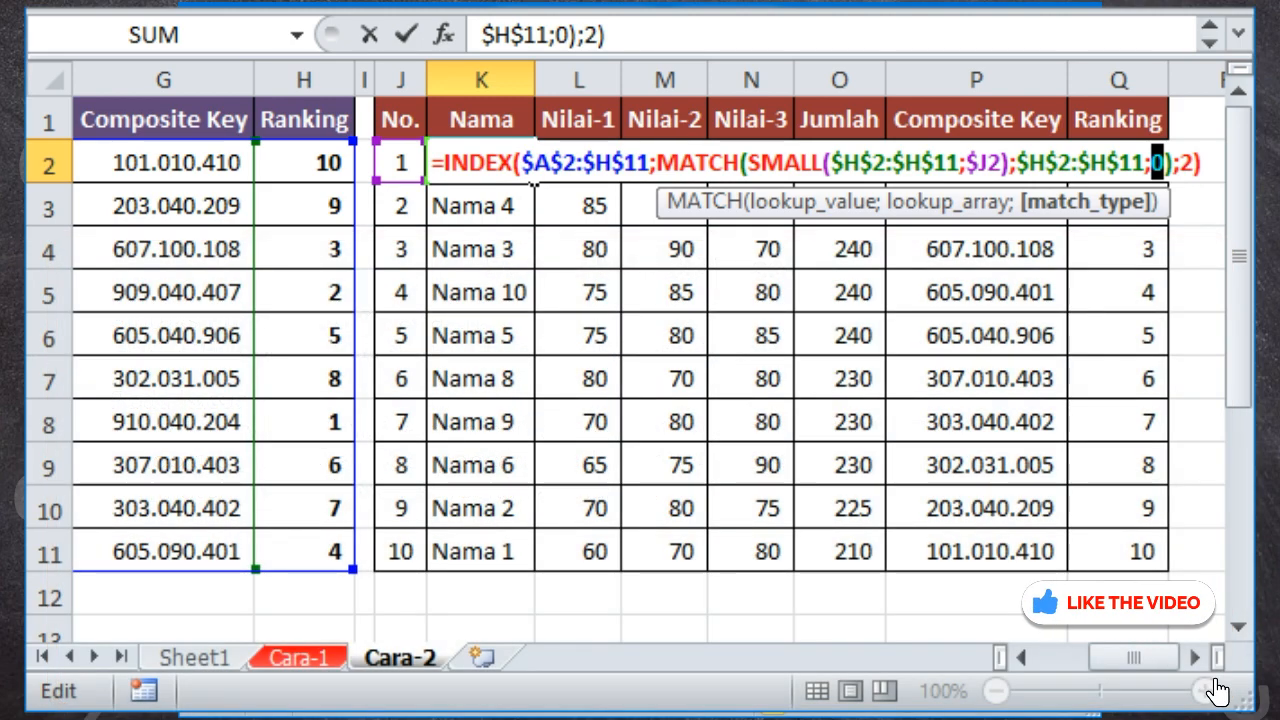
double_click(785, 163)
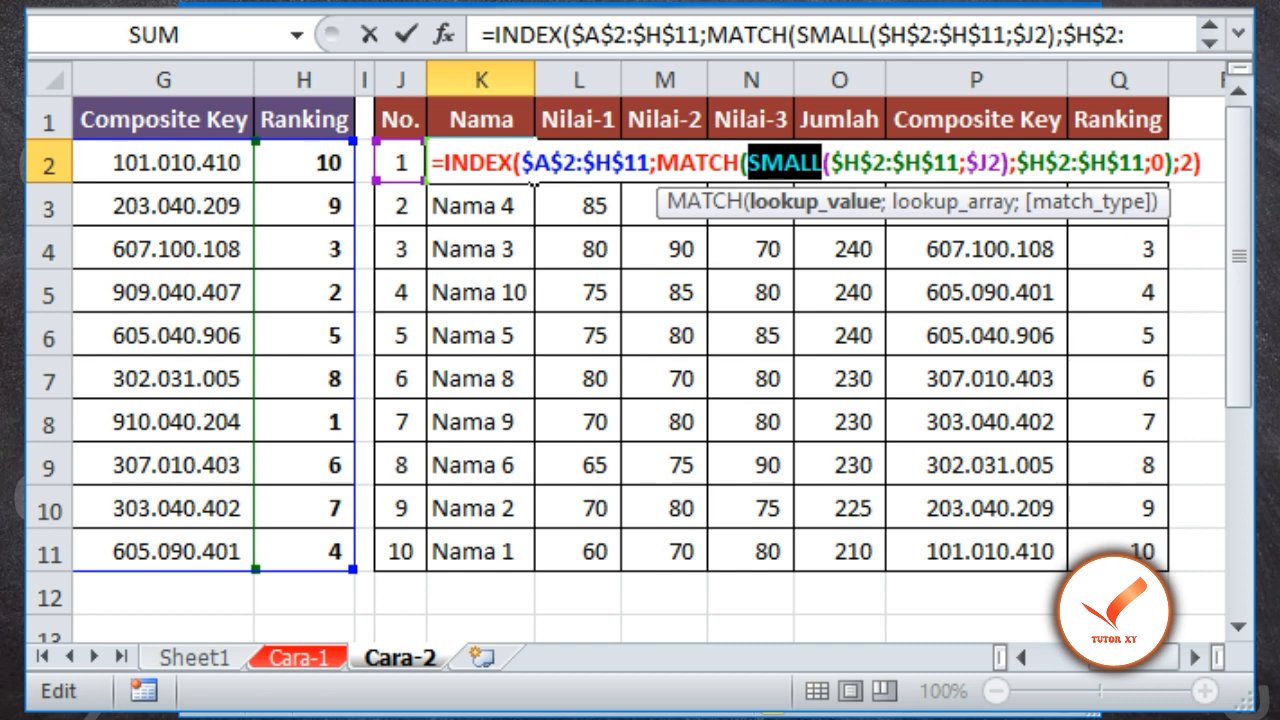
key("Return")
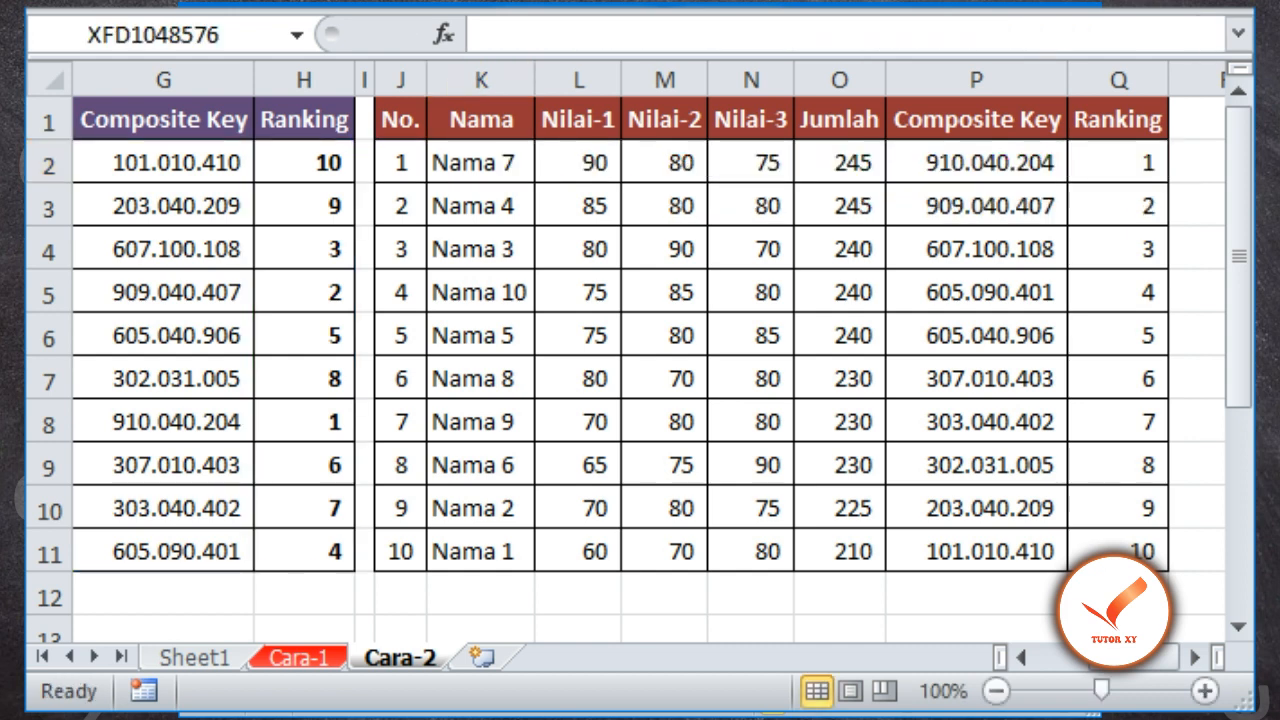